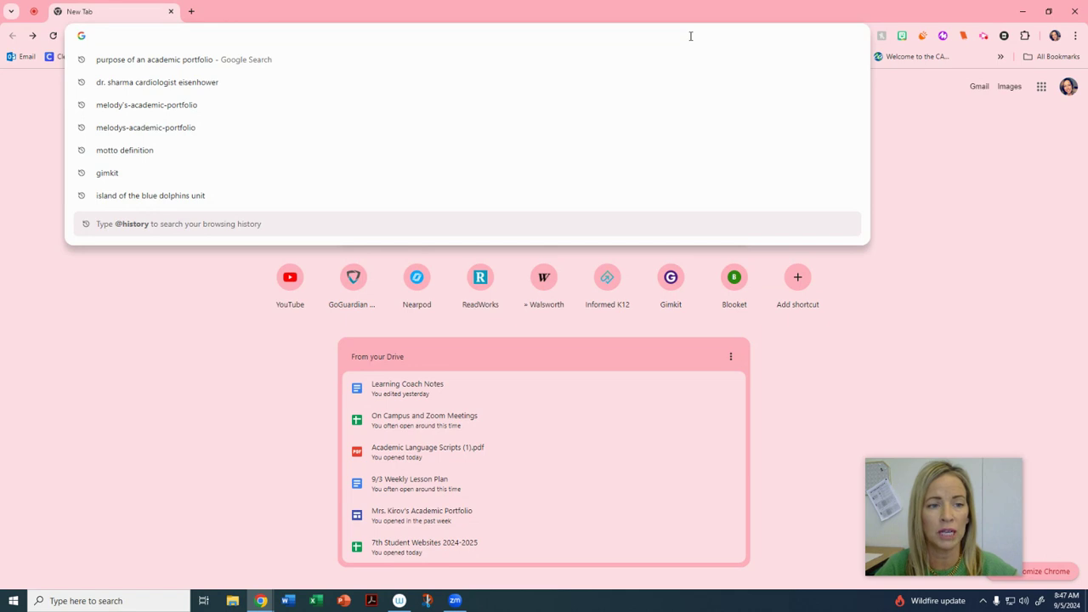
Open sites.google.com and create a new blank site
text(sites.google.com)
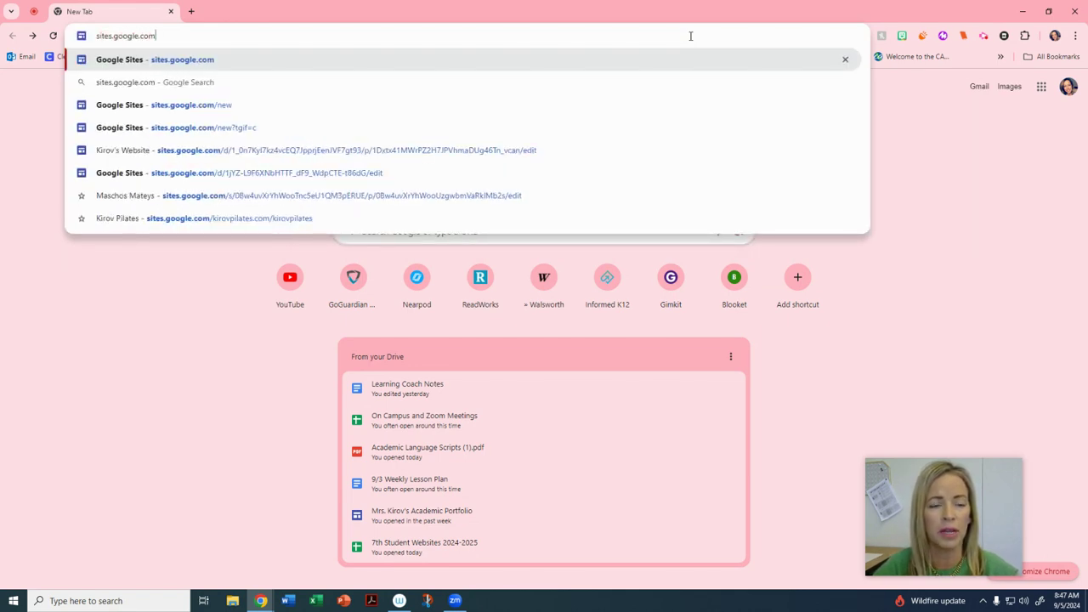
key(Return)
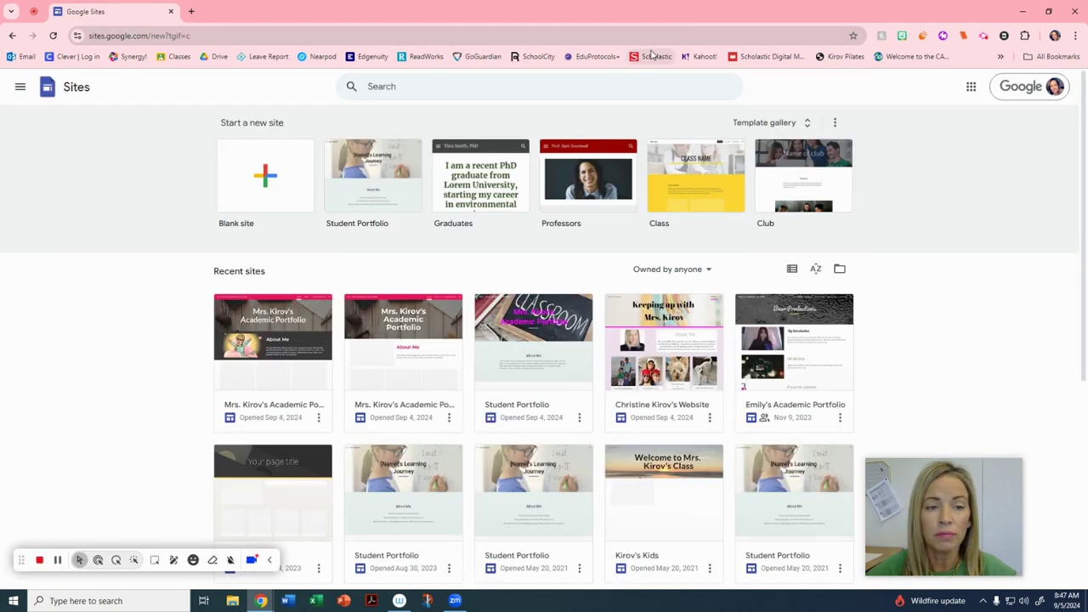
click(265, 180)
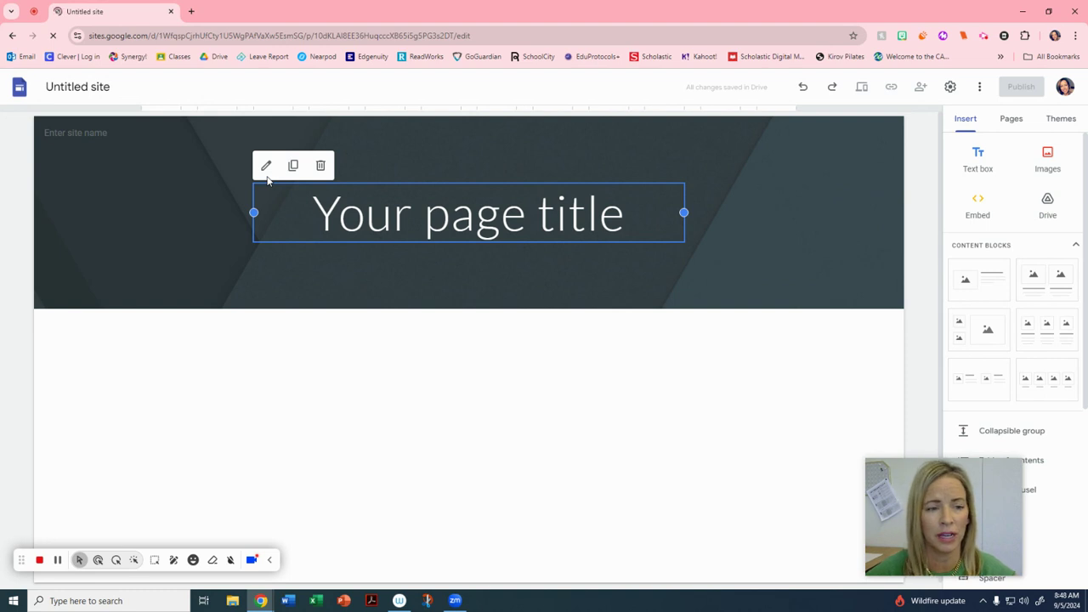
Name the site document with the teacher's title and surname in possessive form, followed by "Academic Portfolio"
click(100, 86)
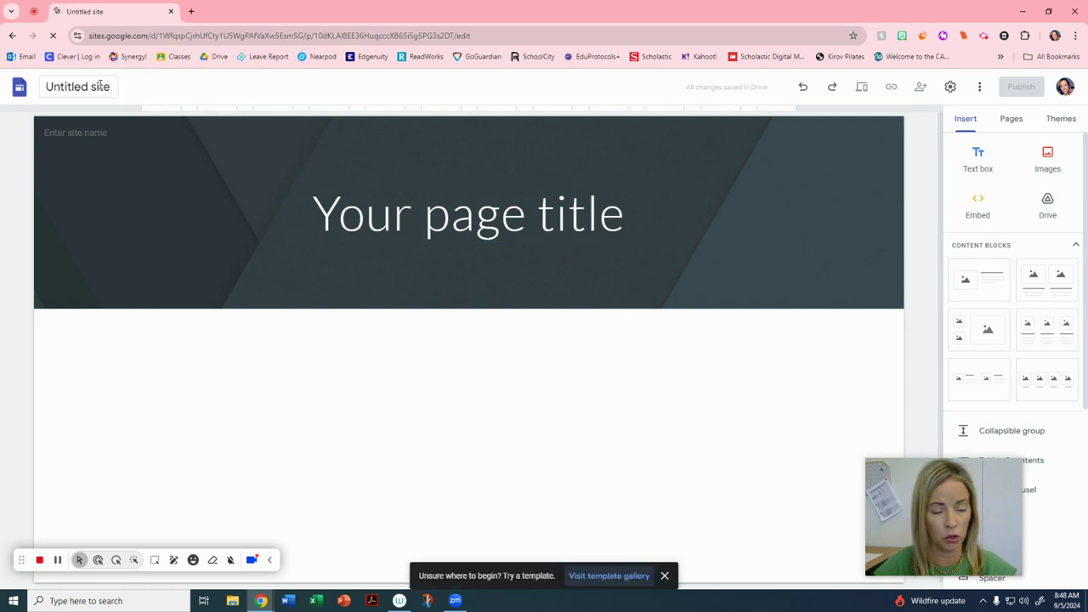
triple_click(101, 86)
text(Mr)
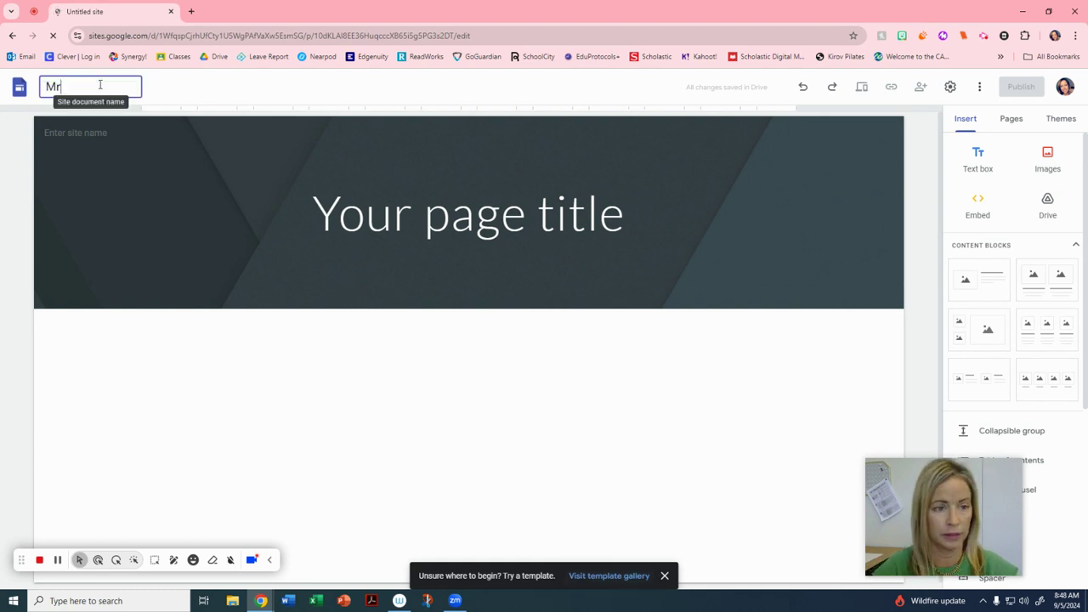
text(s. Kirov's Academic)
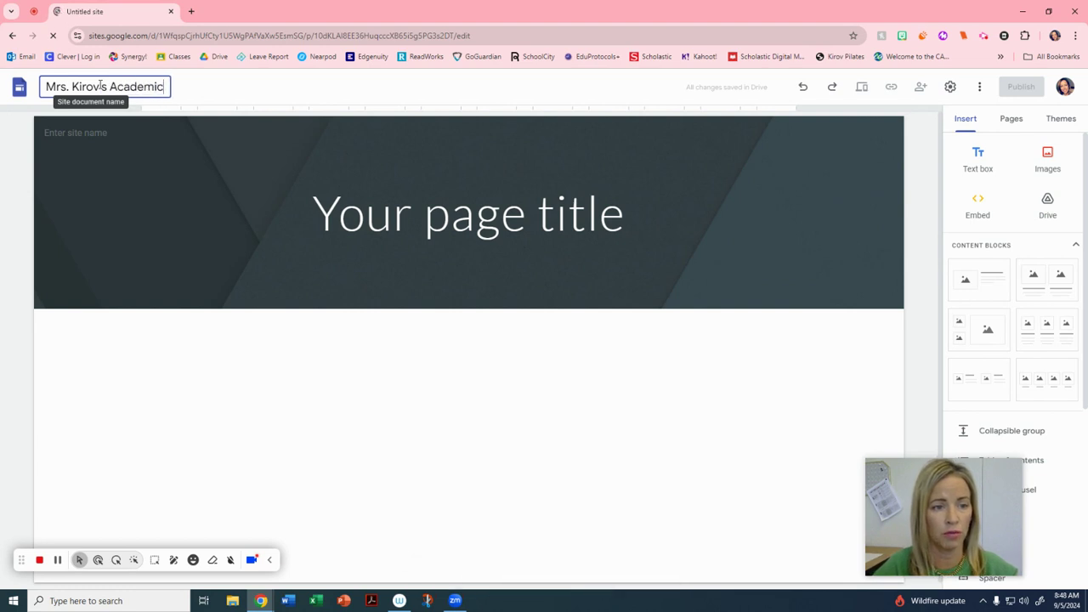
text( Portfolio)
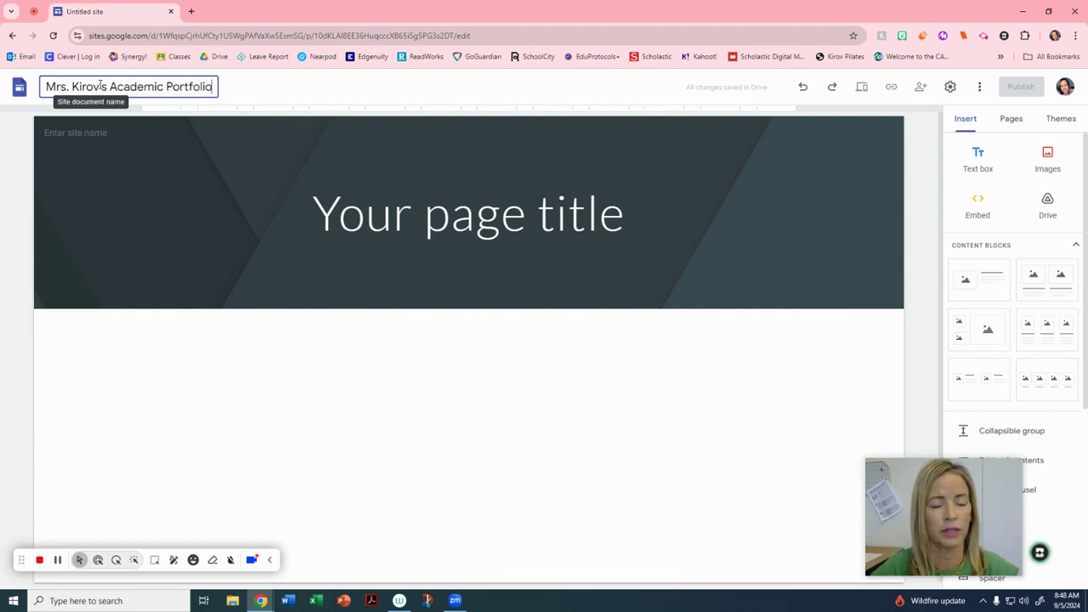
Replace the placeholder page title in the header with the teacher's name in possessive form and "Academic Portfolio"
click(427, 217)
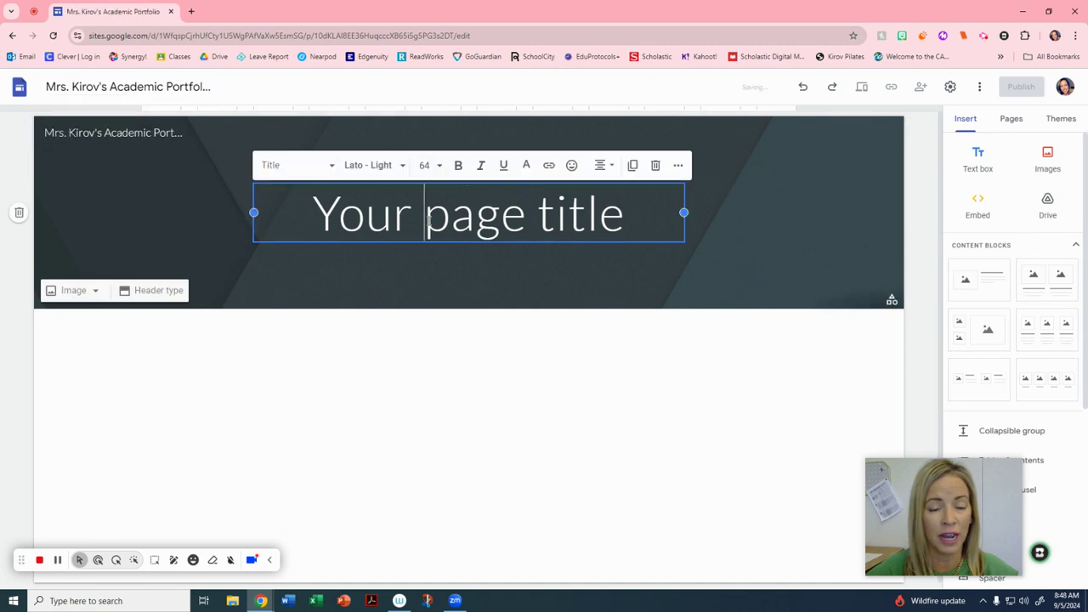
triple_click(429, 221)
text(Mr)
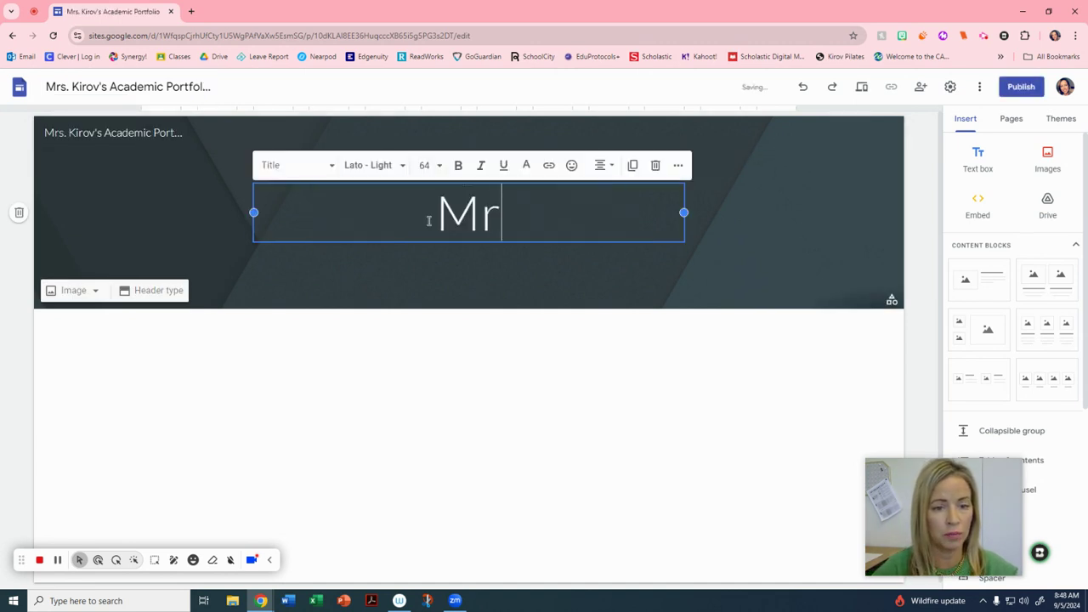
text(s. Kirov)
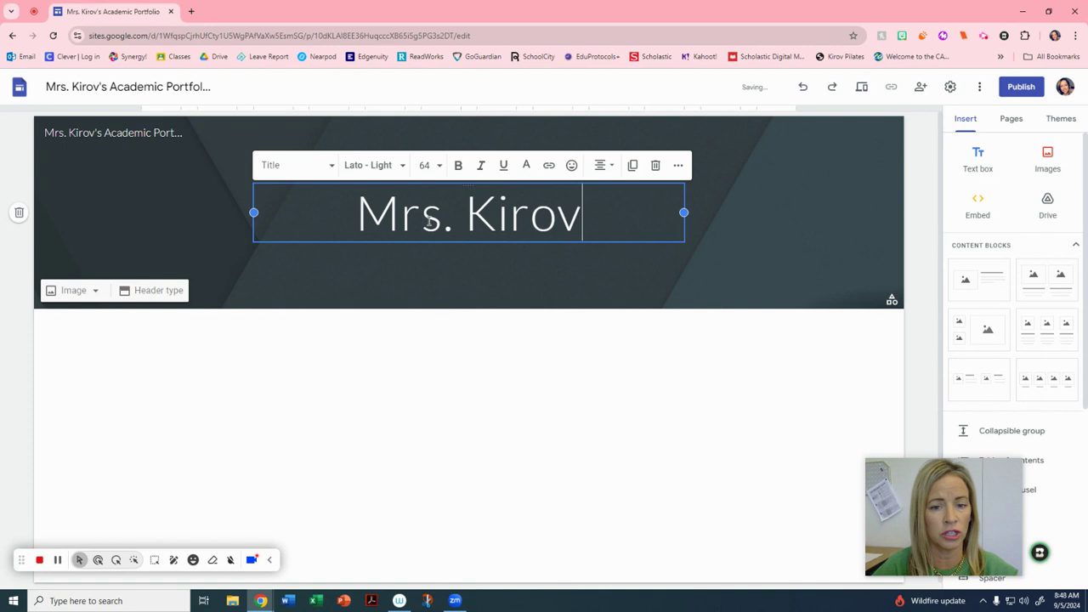
text('s Acad)
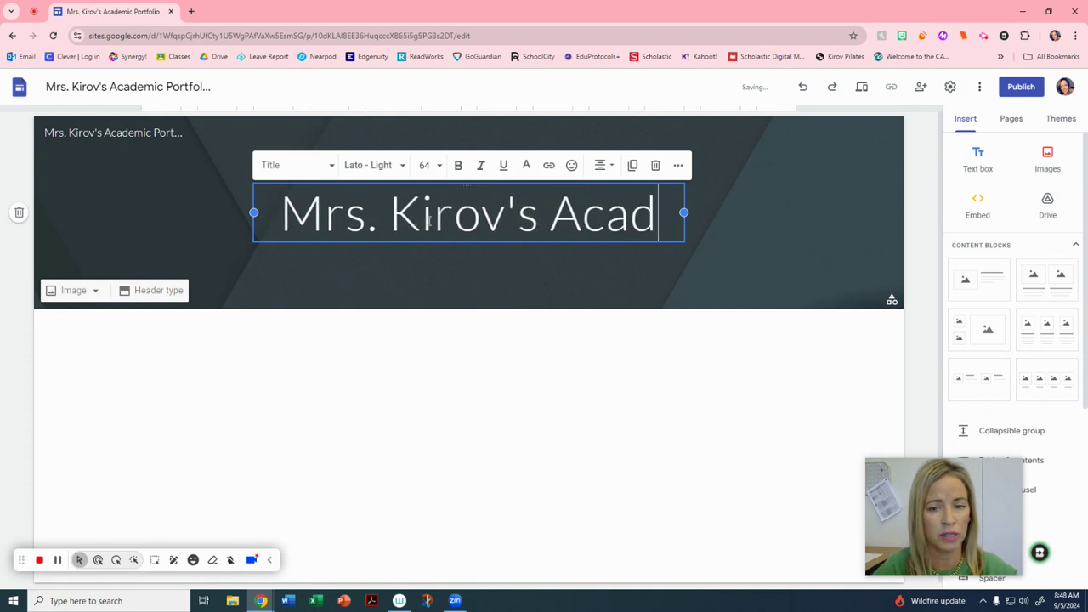
text(emic P)
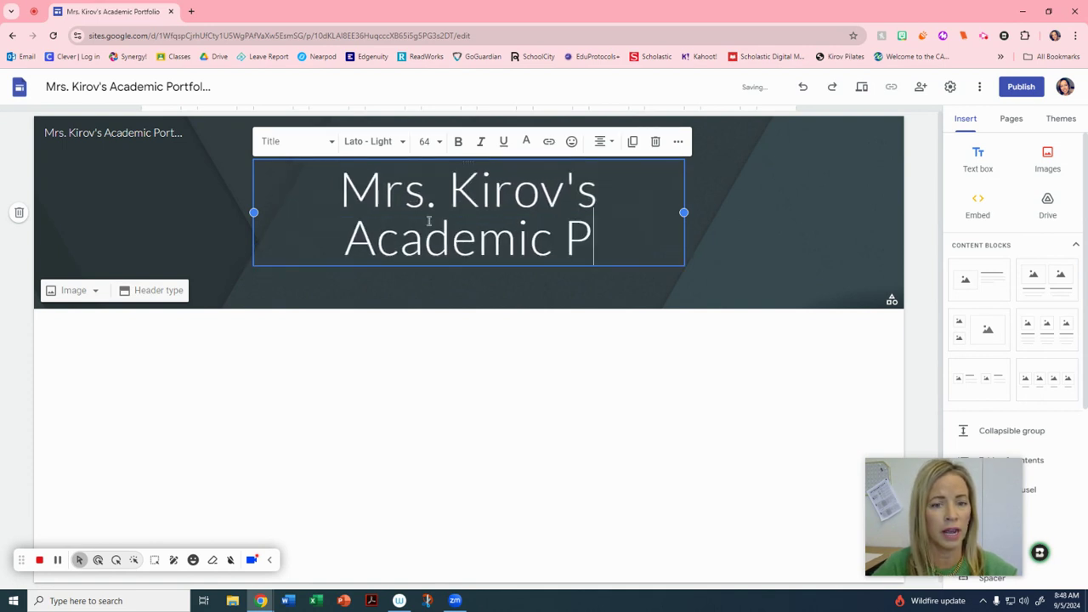
text(ortfolio)
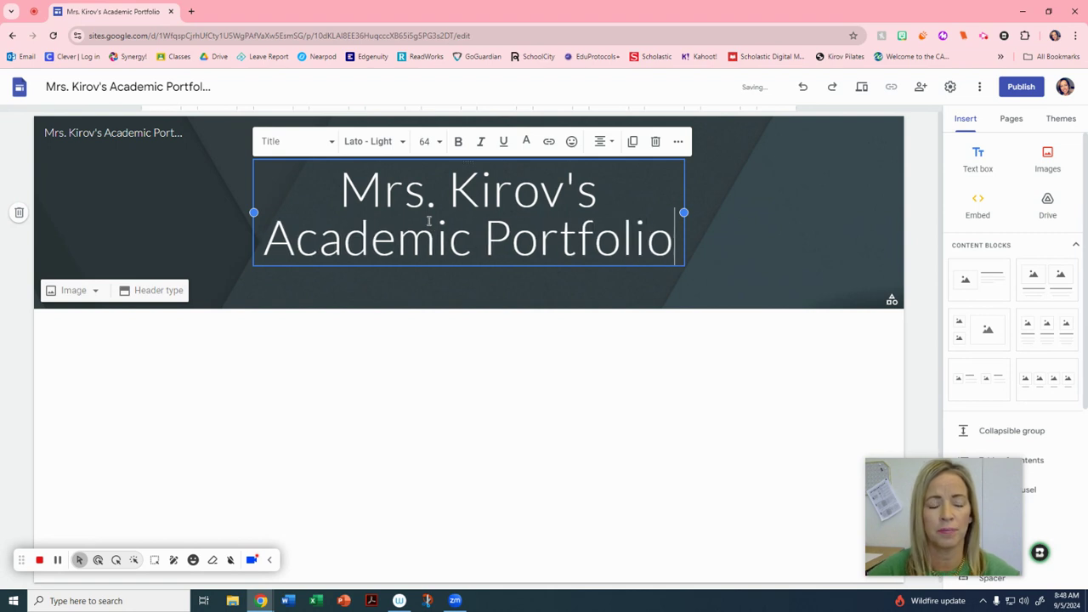
Review the formatting options for the page title, including its font, text colour and emoji choices
click(153, 86)
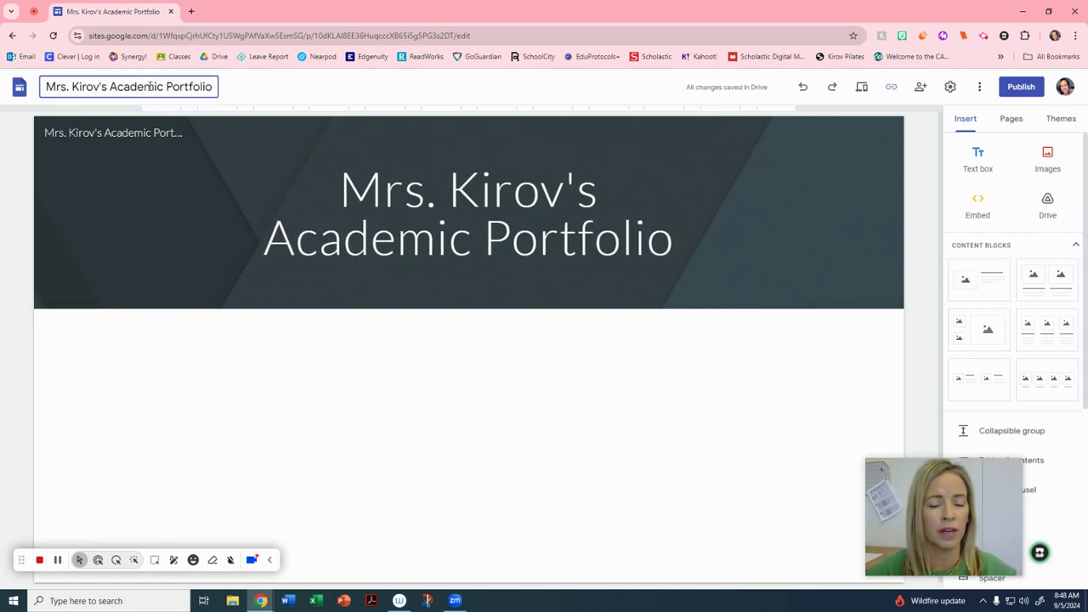
click(379, 229)
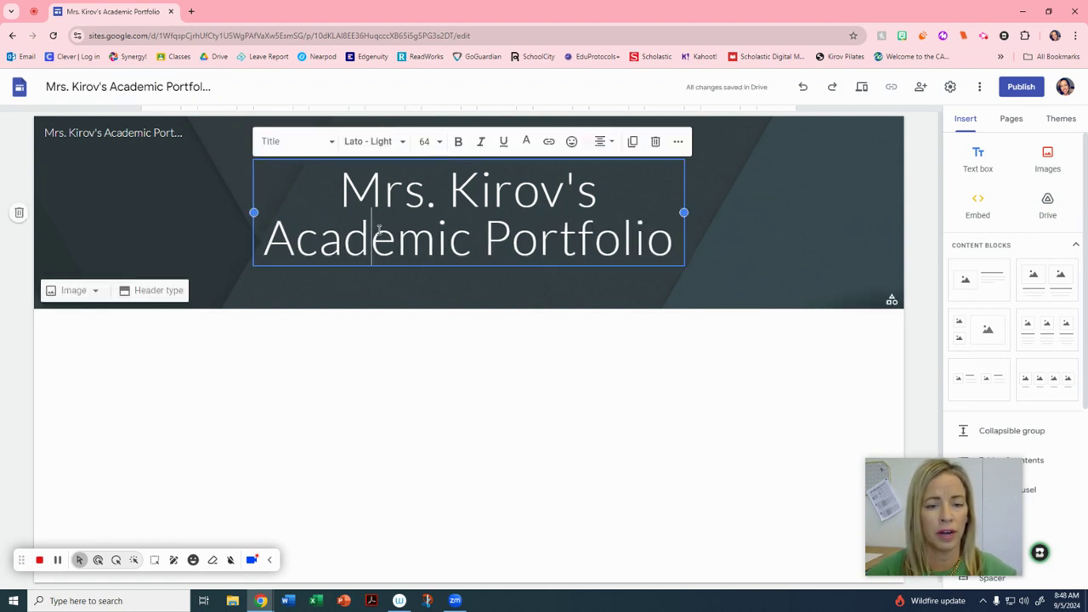
click(299, 148)
click(291, 148)
click(367, 141)
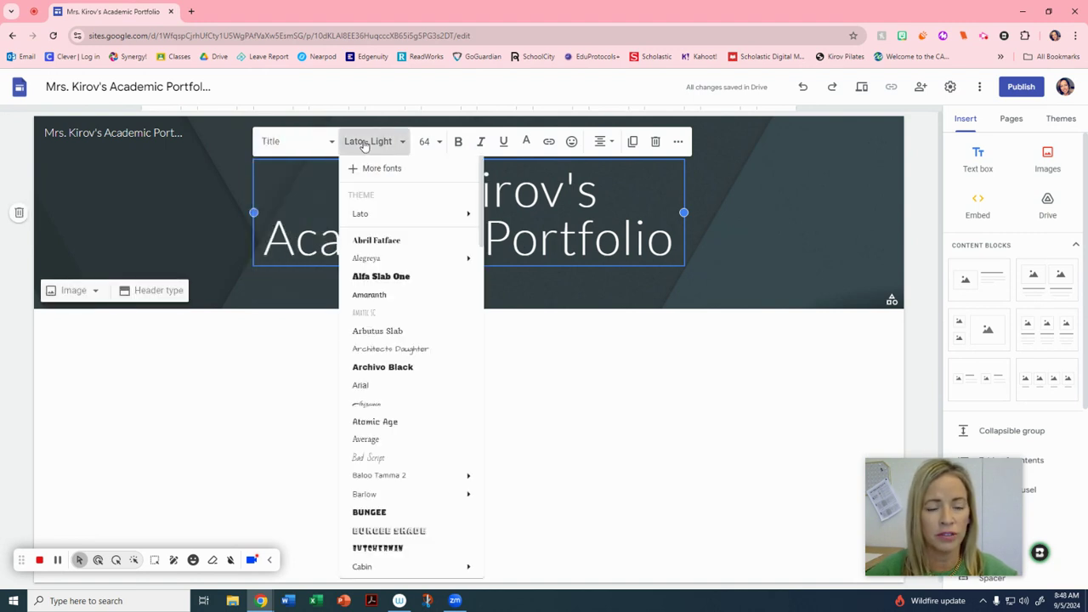
click(524, 142)
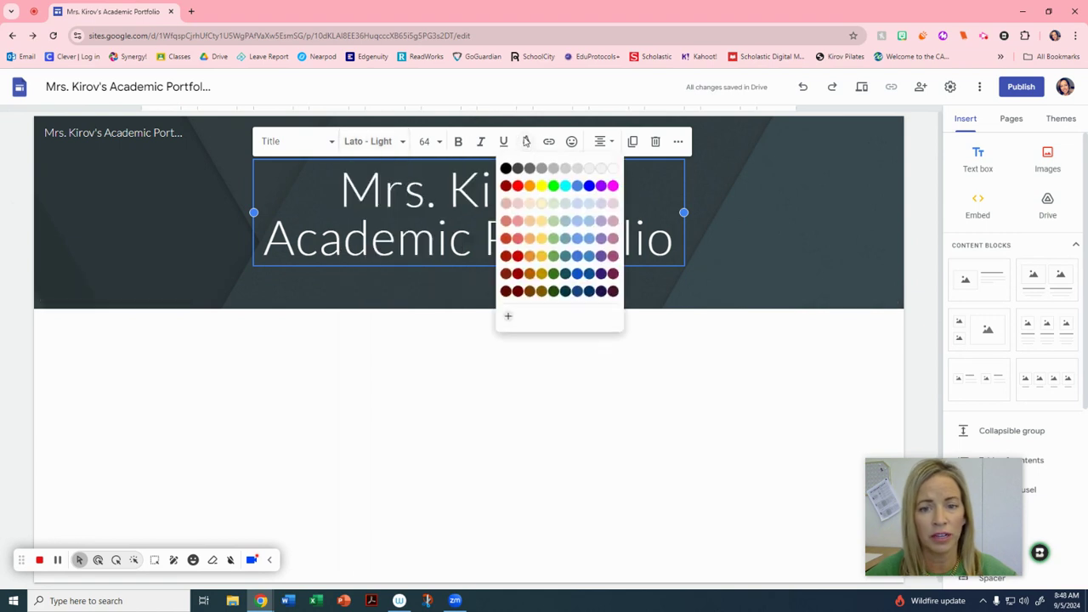
click(571, 141)
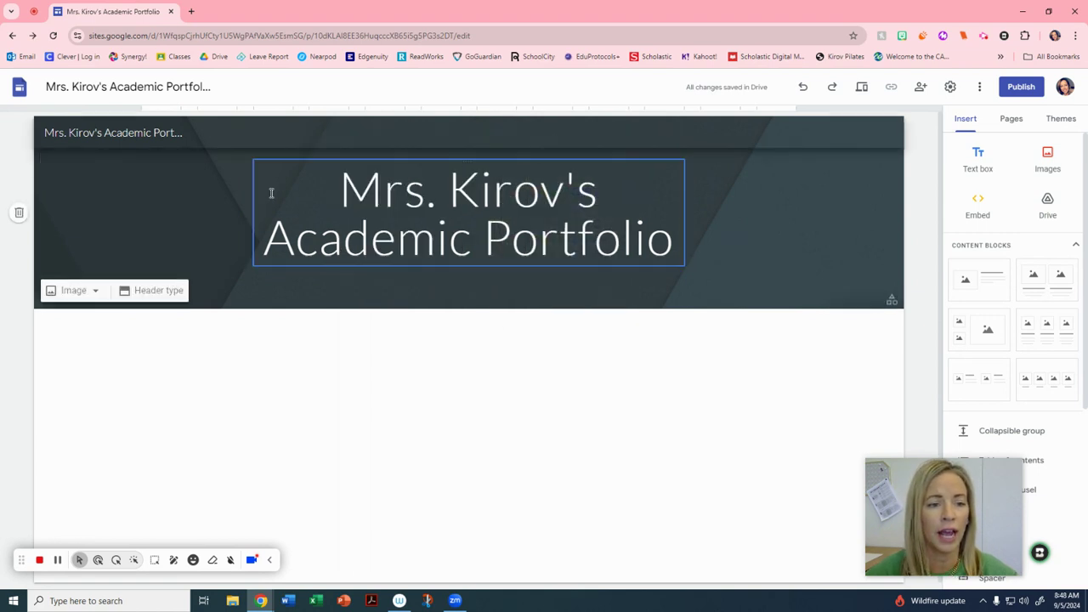
Change the header background to the gallery image of blurred lights on dark blue
click(92, 291)
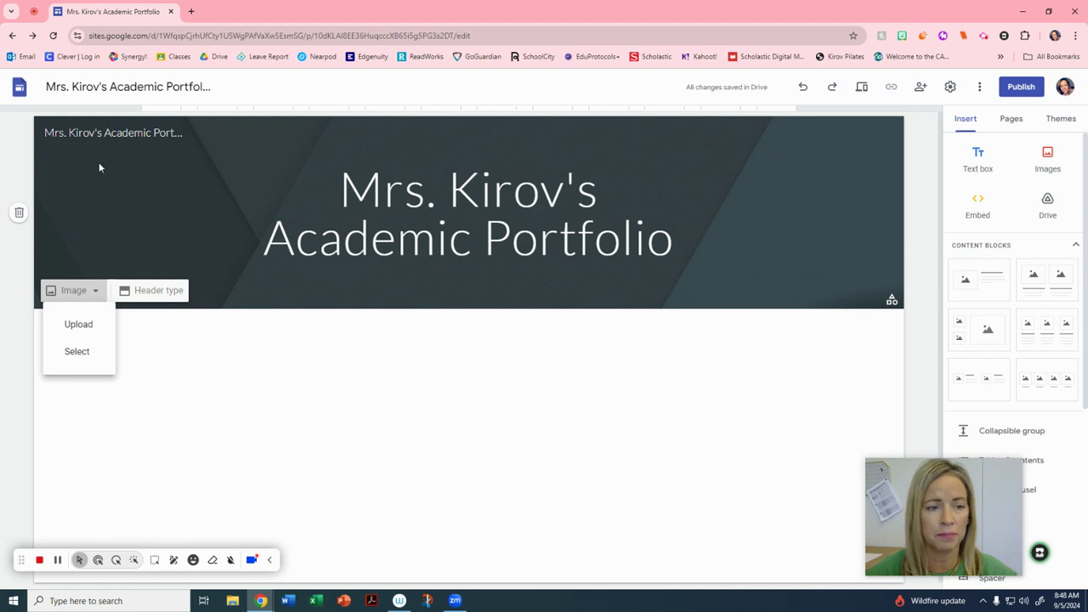
click(78, 353)
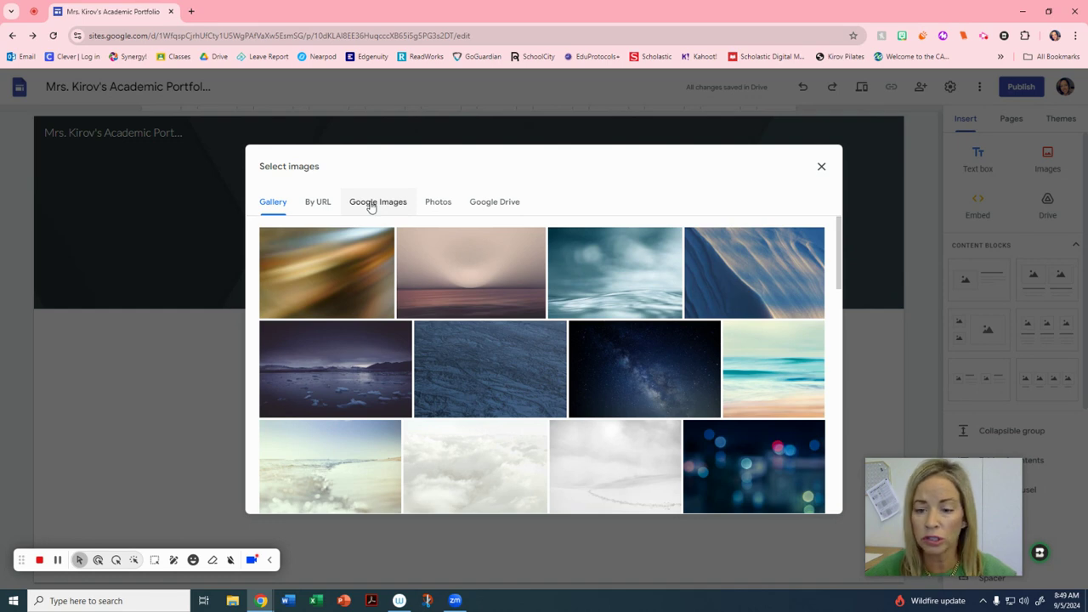
scroll(569, 366, down, 10)
scroll(566, 407, up, 3)
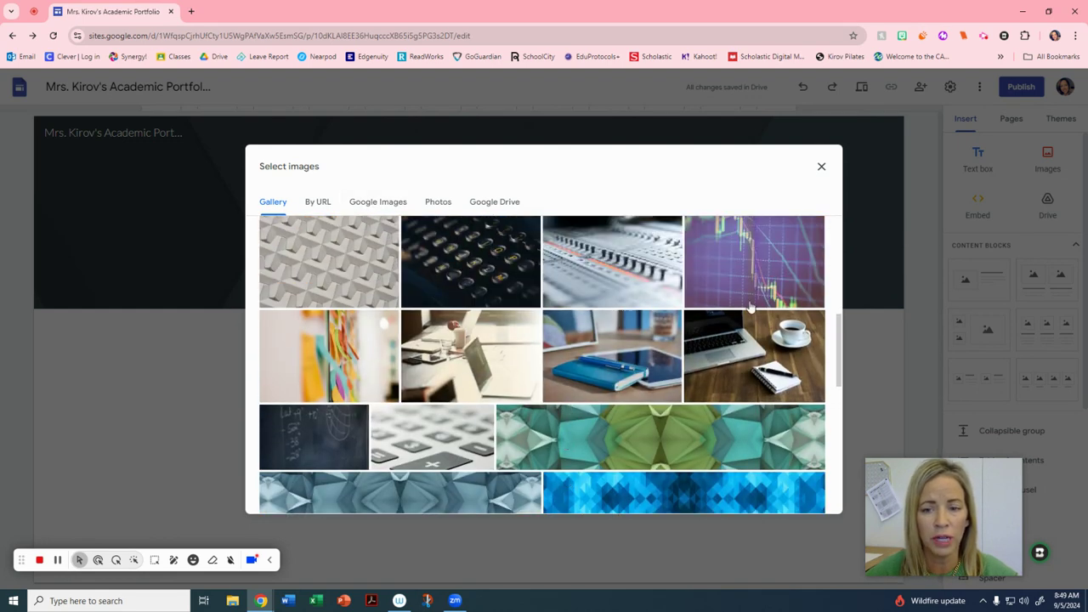
scroll(740, 323, up, 5)
double_click(763, 359)
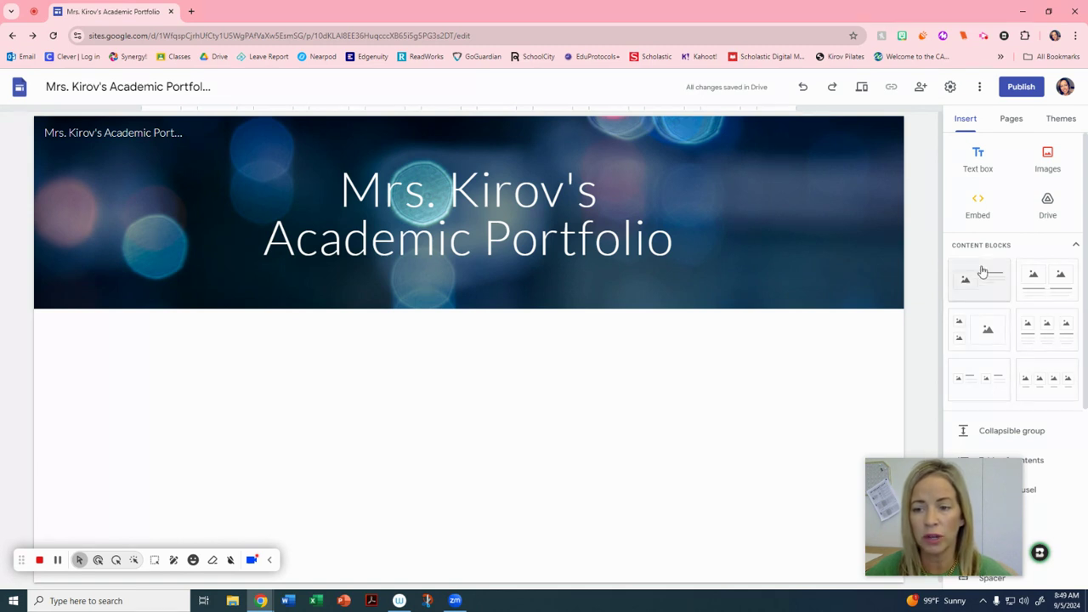
Insert a content block with one image beside text and give it the heading "About Me"
click(977, 291)
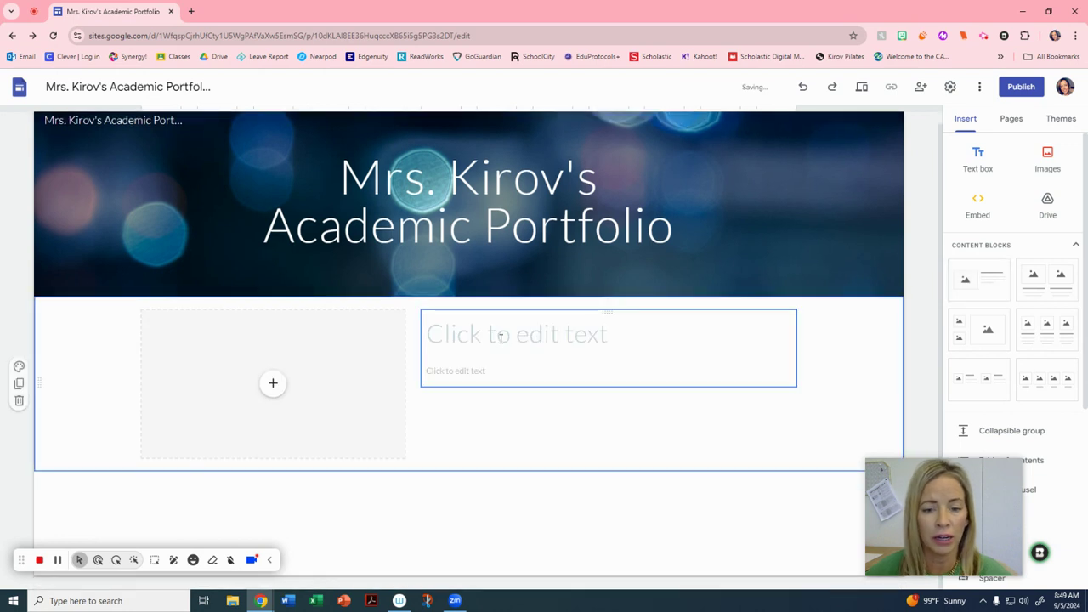
click(481, 339)
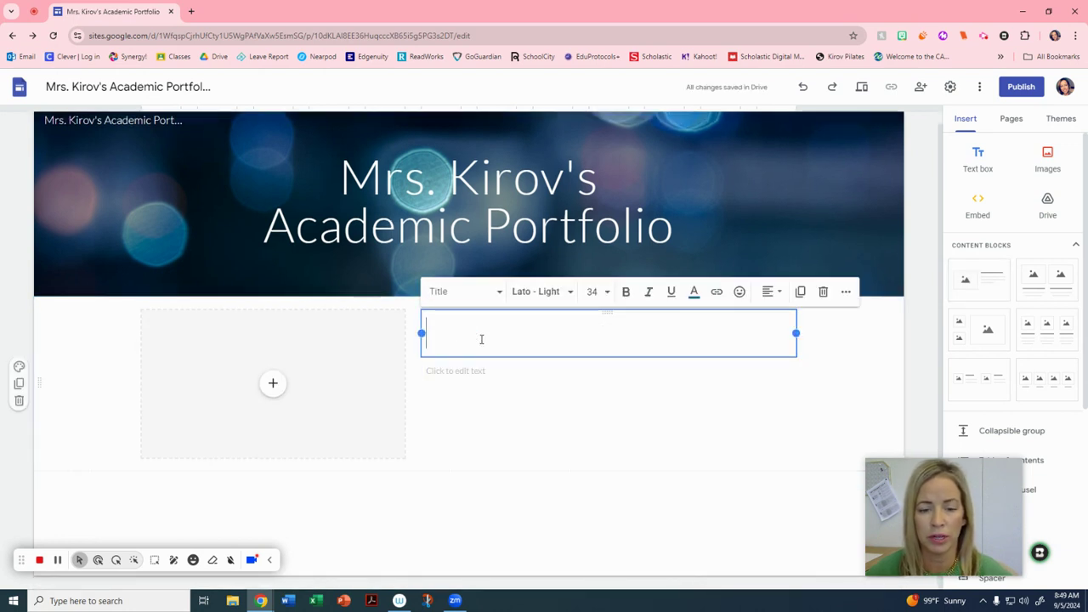
text(About Me)
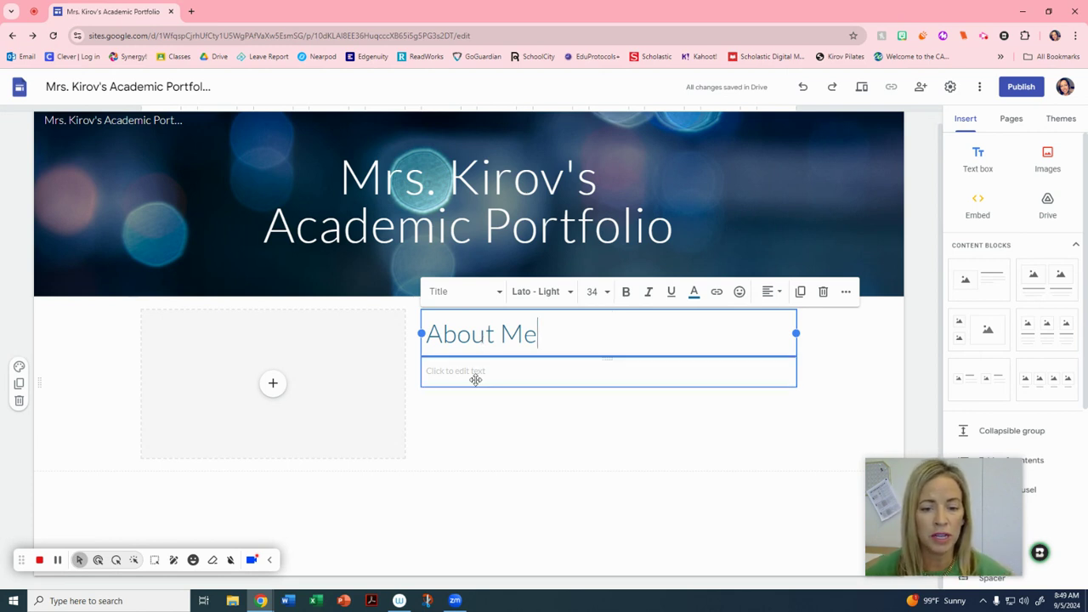
Start the About Me paragraph with the teacher's name, "and I'm a middle school teacher at Desert Learning Academy. I love spending"
click(479, 370)
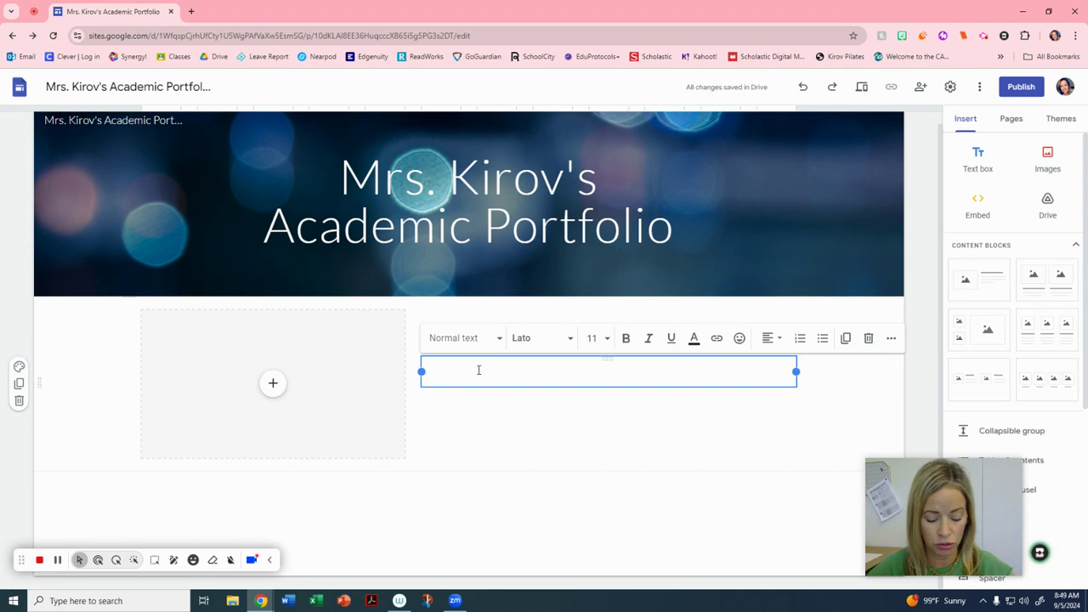
text(My name)
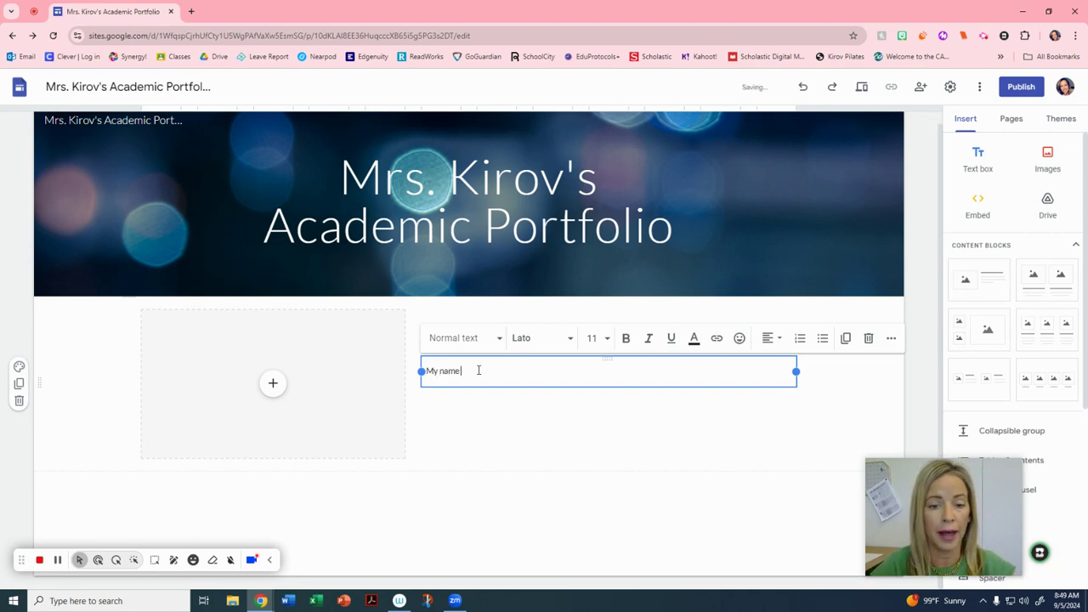
text( is Mrs. Kor)
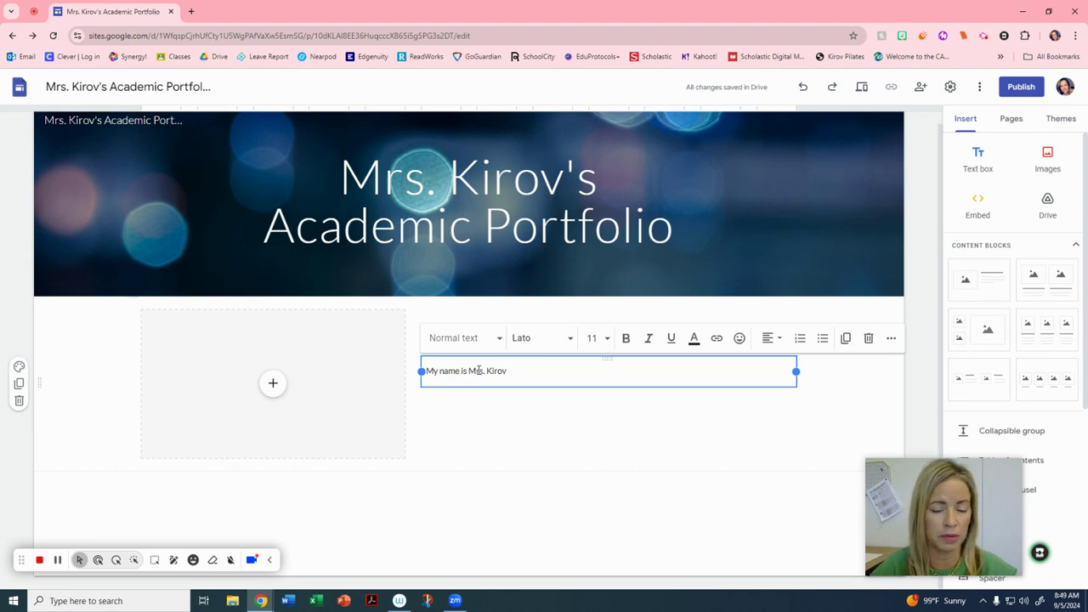
text(, and I'm a middle school)
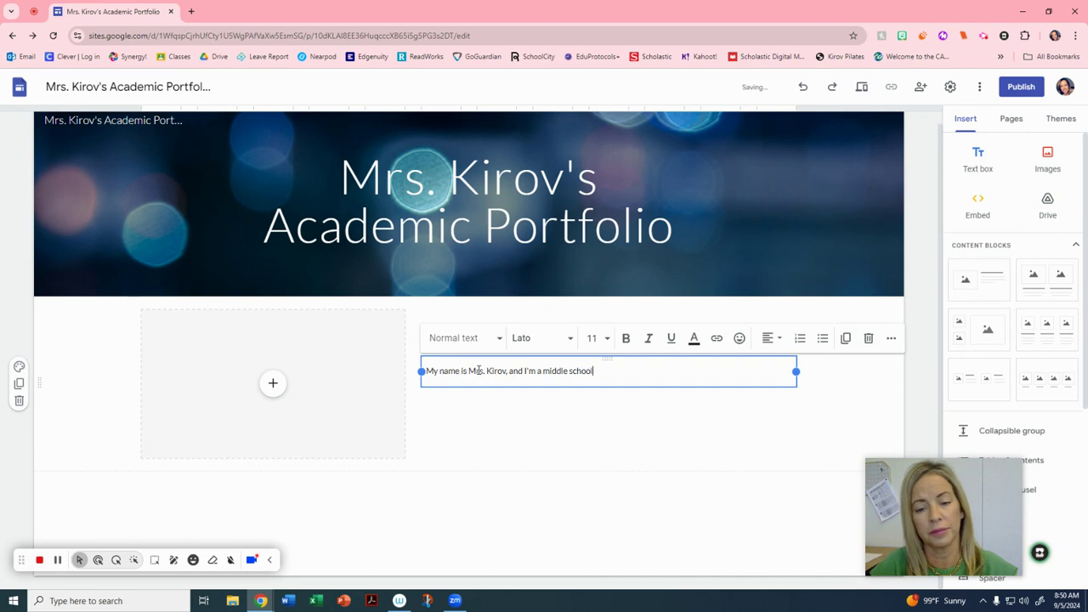
text( teacher at D)
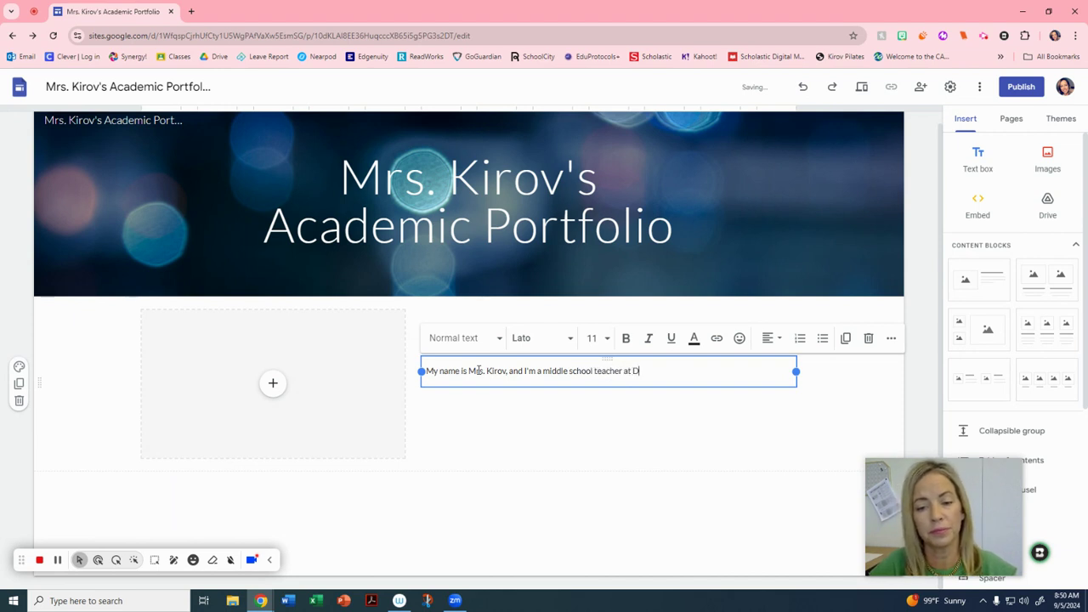
text(esert Learning Academy.  I love spending tie)
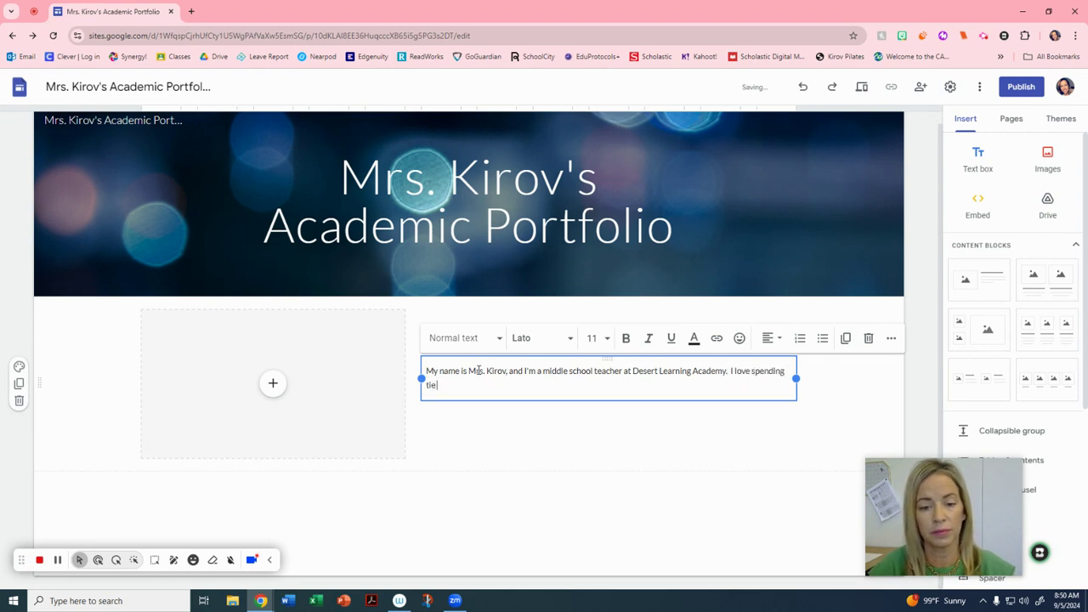
Continue the unfinished sentence in the About Me paragraph with "time with my family and reading."
key(BackSpace)
text(me with my)
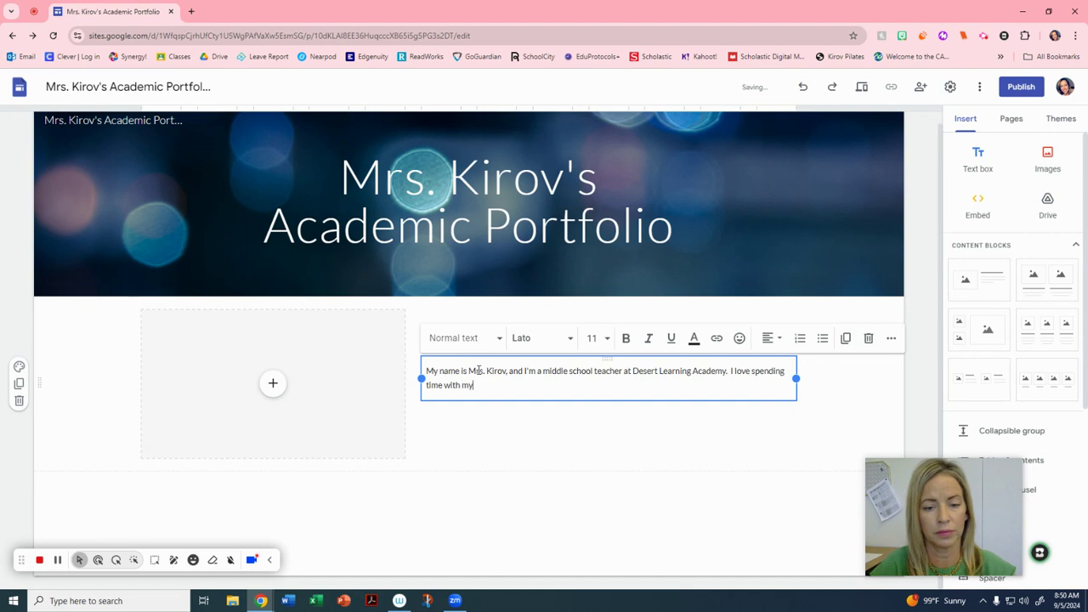
text( family and )
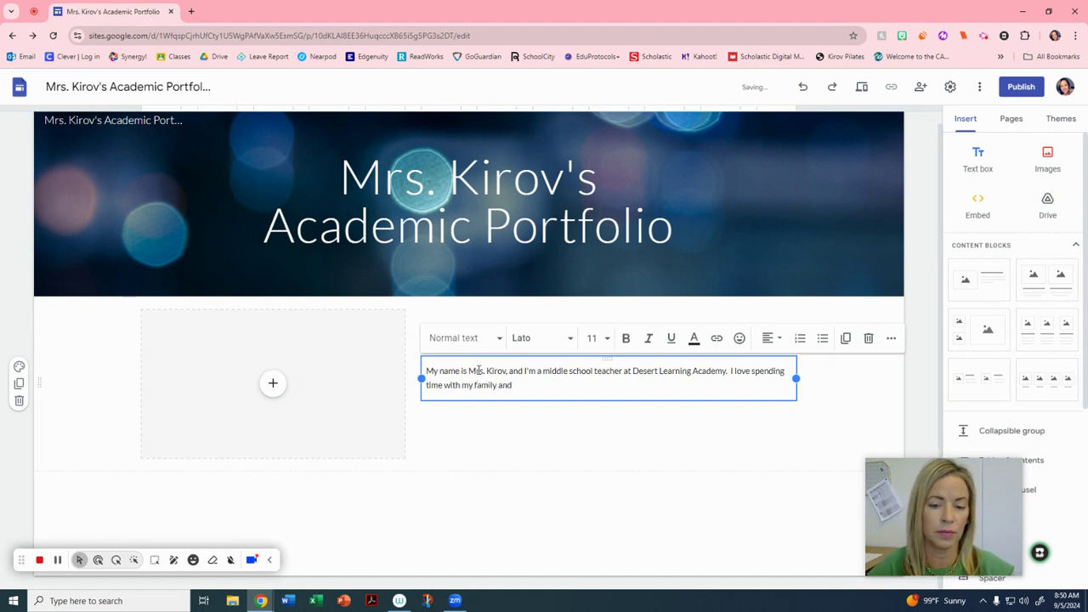
text(re)
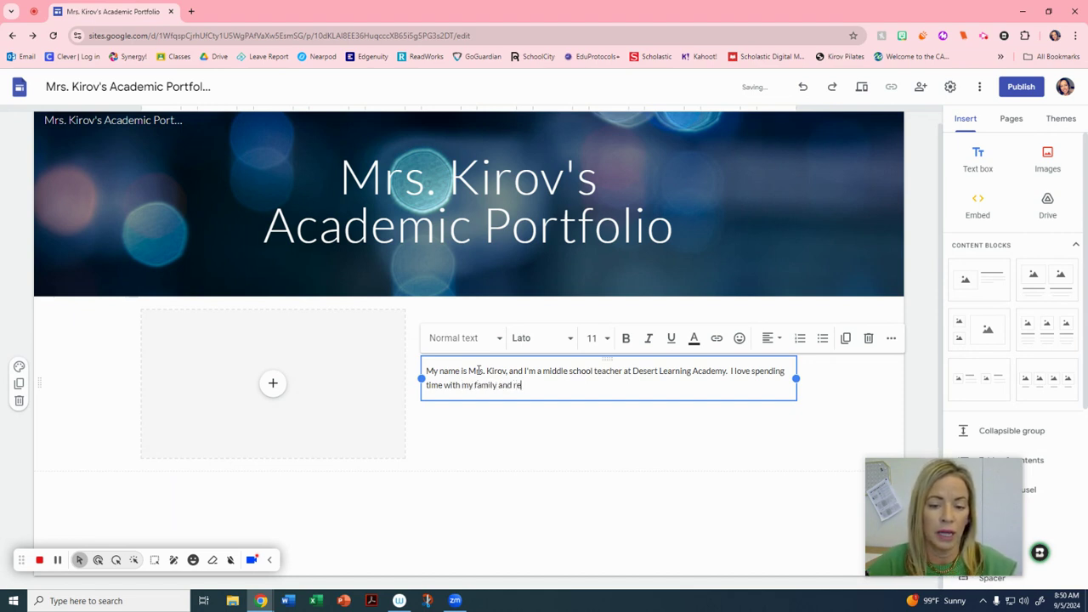
text(ading.  I lo)
Complete the About Me paragraph with the sentence "I also enjoy hiking and Pilates."
key(BackSpace)
key(BackSpace)
key(BackSpace)
text(also)
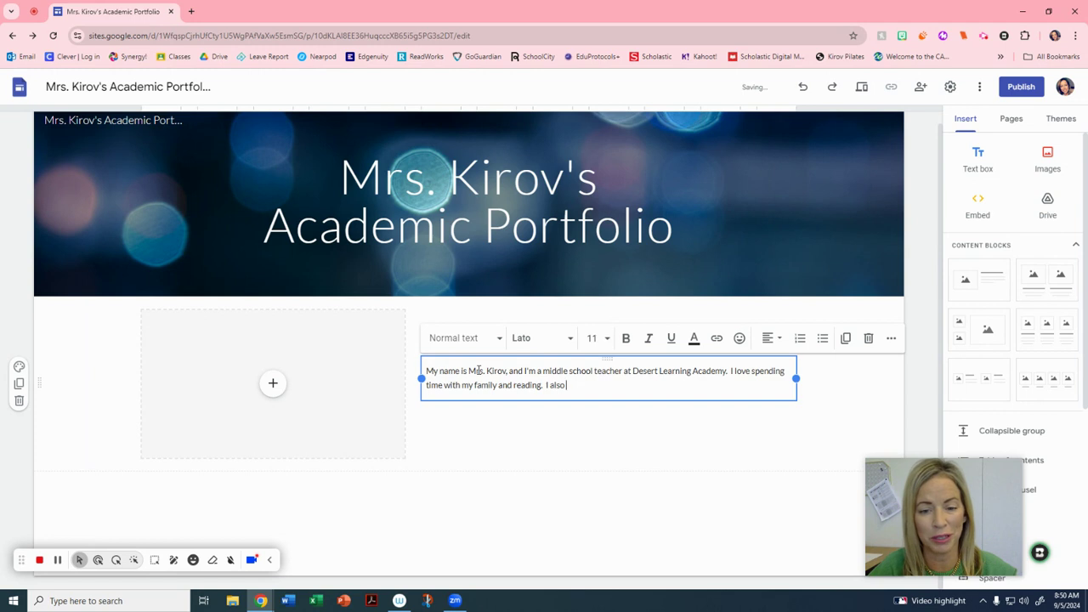
text( enjoy hiking Pilat)
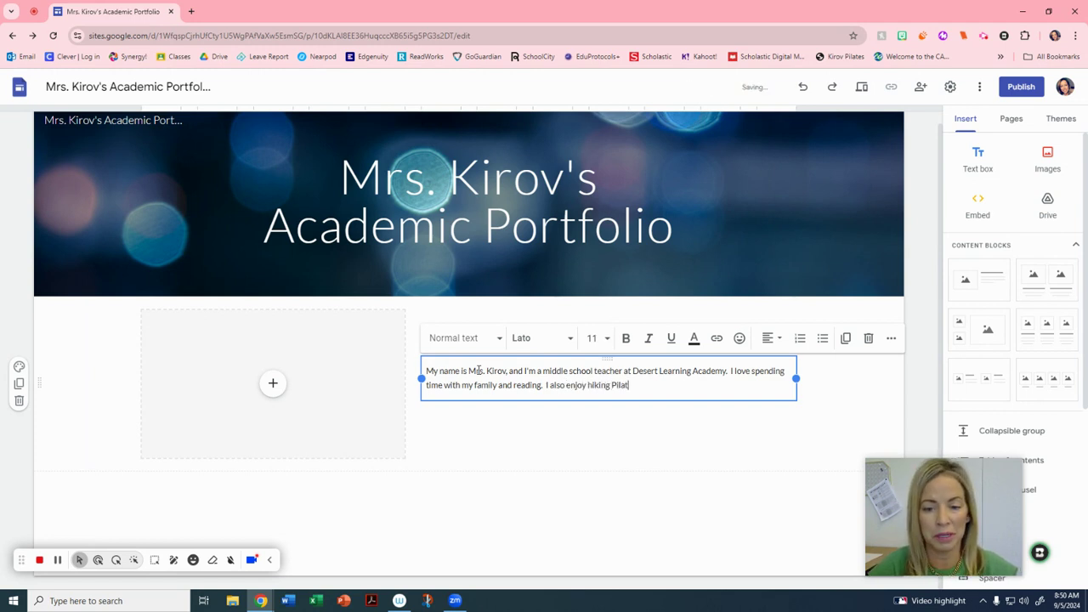
key(BackSpace)
key(BackSpace)
key(BackSpace)
key(BackSpace)
key(BackSpace)
text(and)
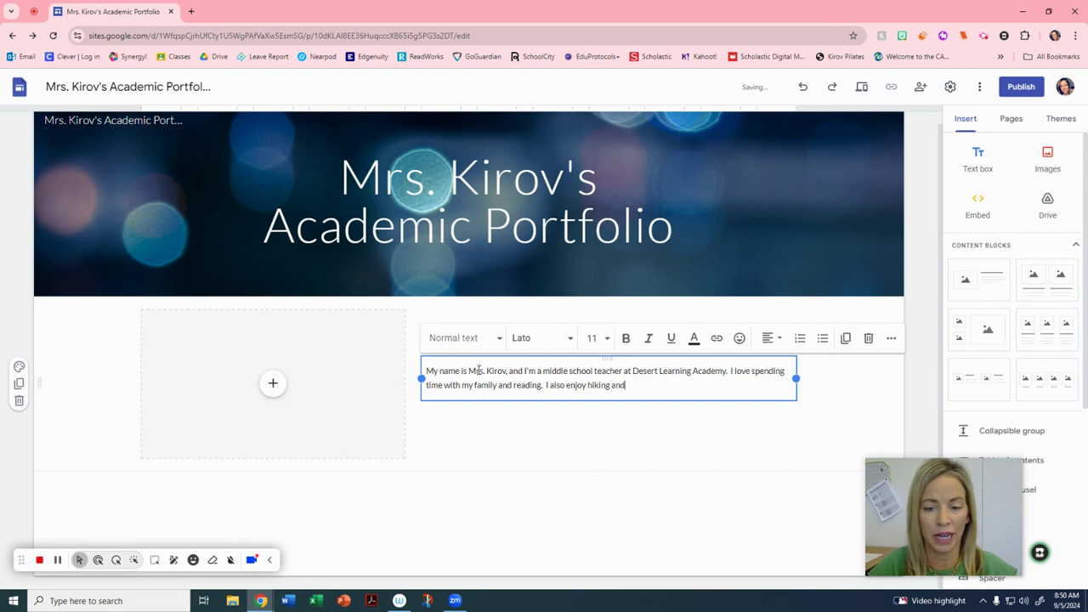
text( Pilates.)
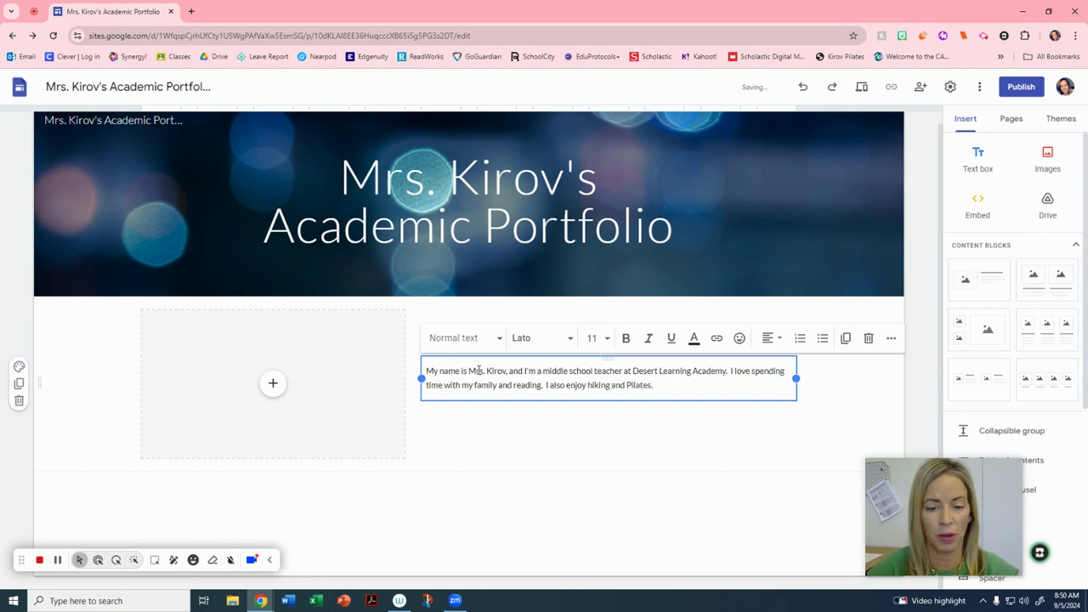
click(582, 432)
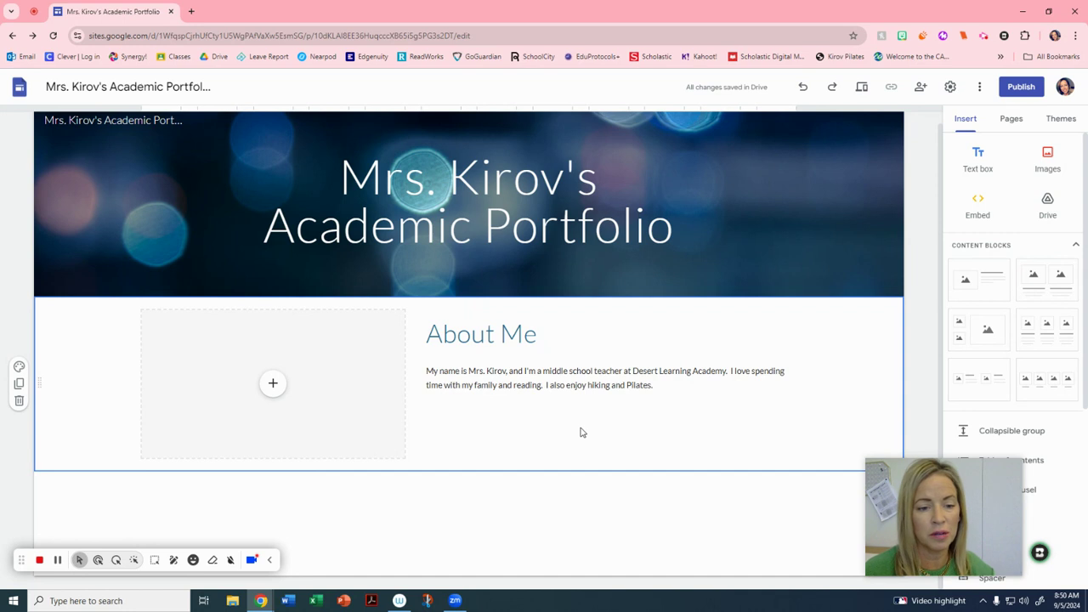
Fill the image placeholder beside About Me with the colourful illustrated library picture from a Google Images search for "library"
click(273, 391)
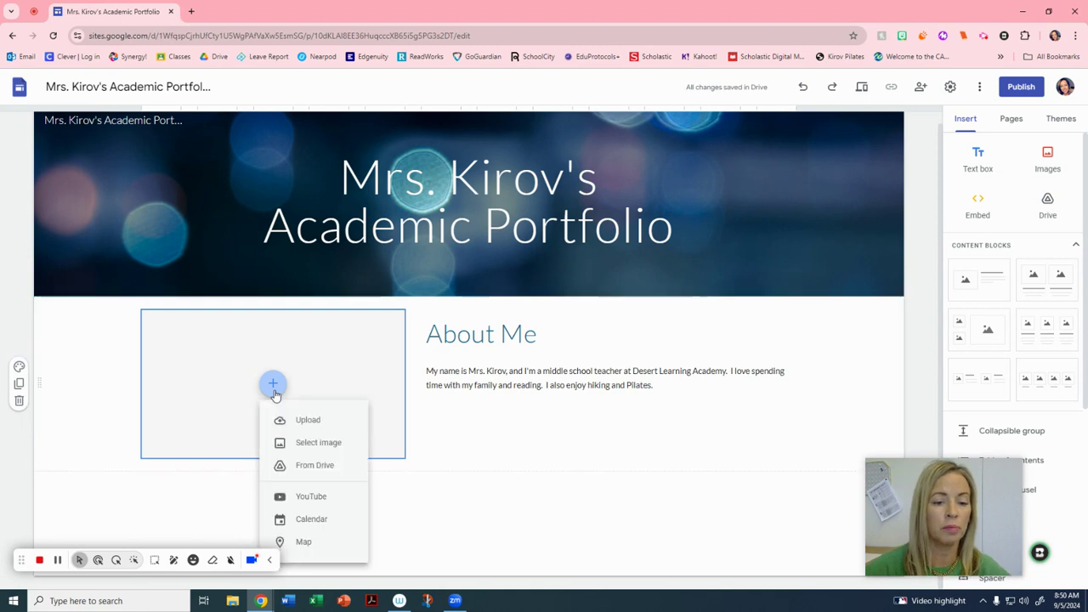
click(327, 451)
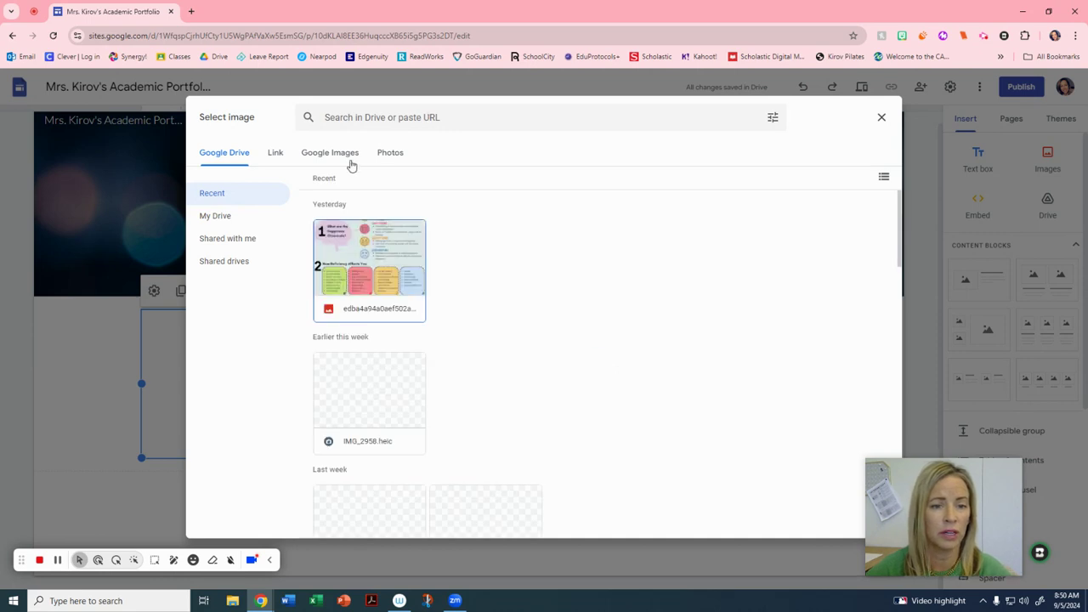
click(335, 158)
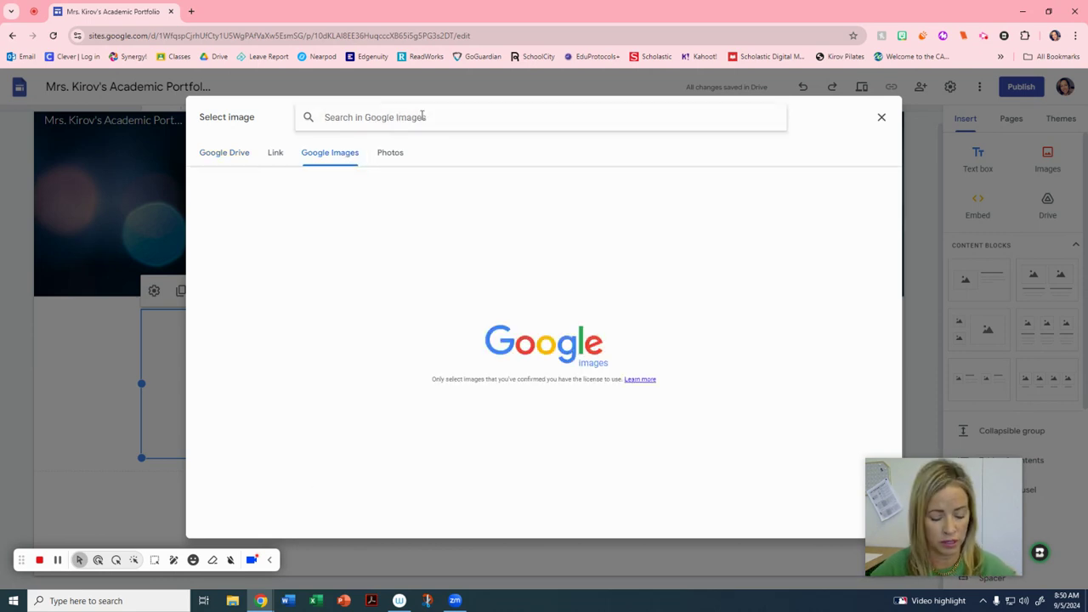
text(library)
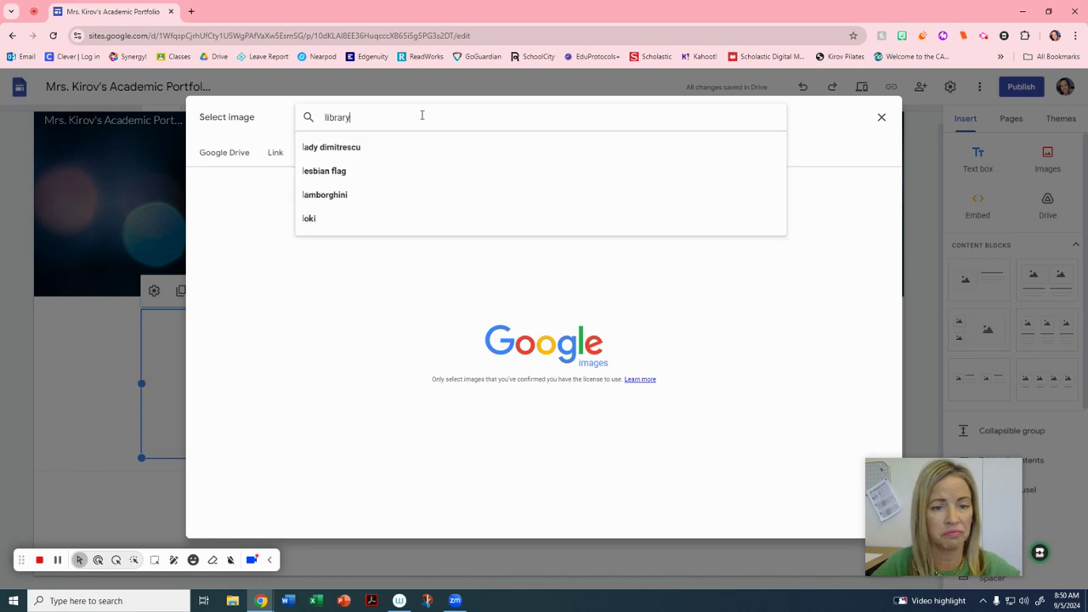
key(Return)
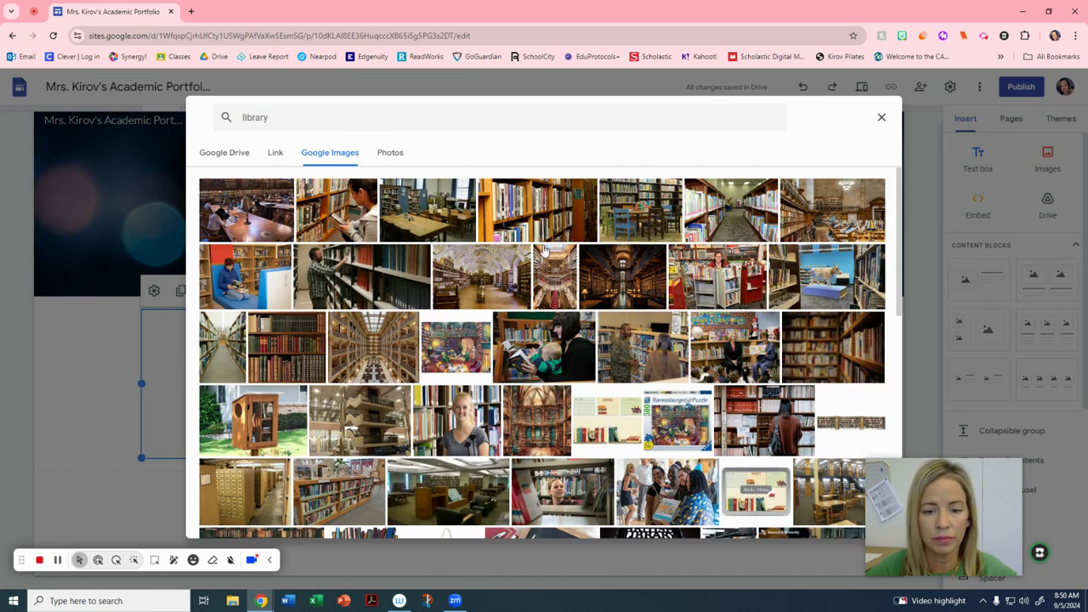
click(453, 360)
double_click(454, 361)
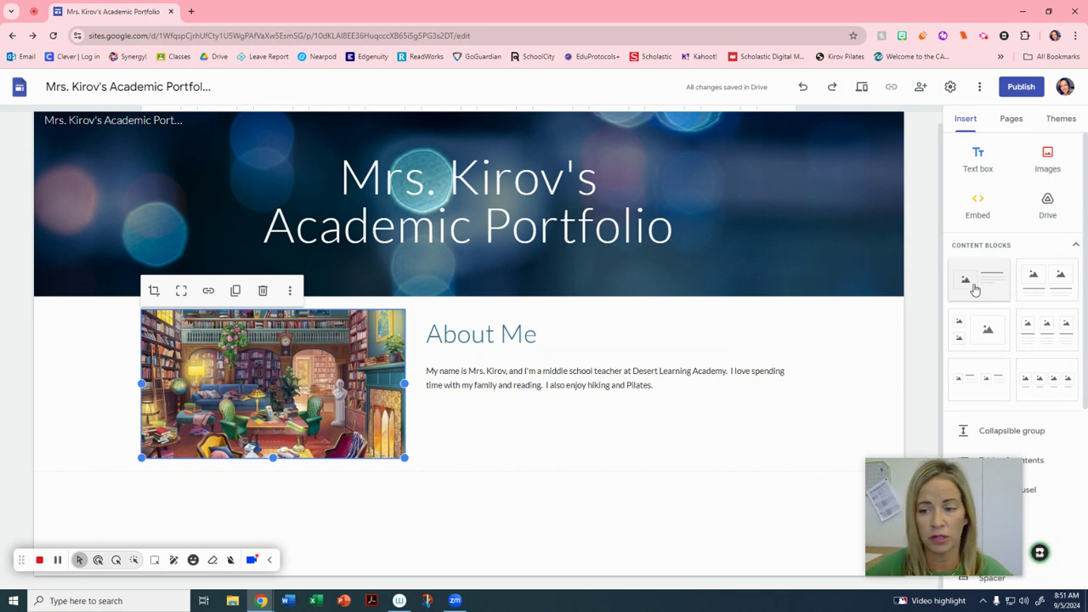
Insert a content block with three captioned image columns and head the first column "Achievements & Strengths"
click(1050, 334)
click(253, 412)
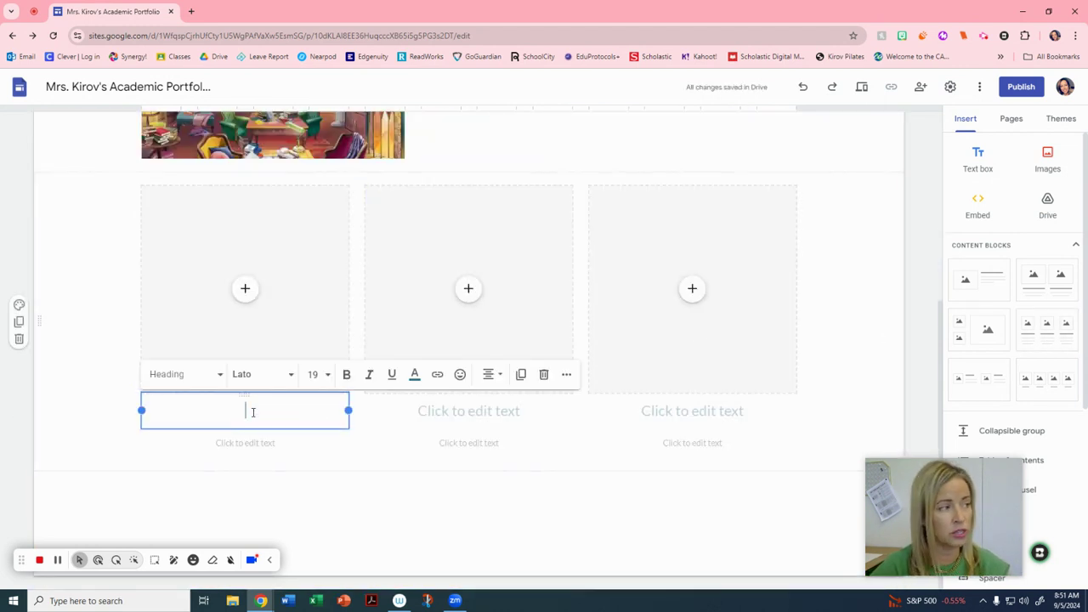
text(Achieveme)
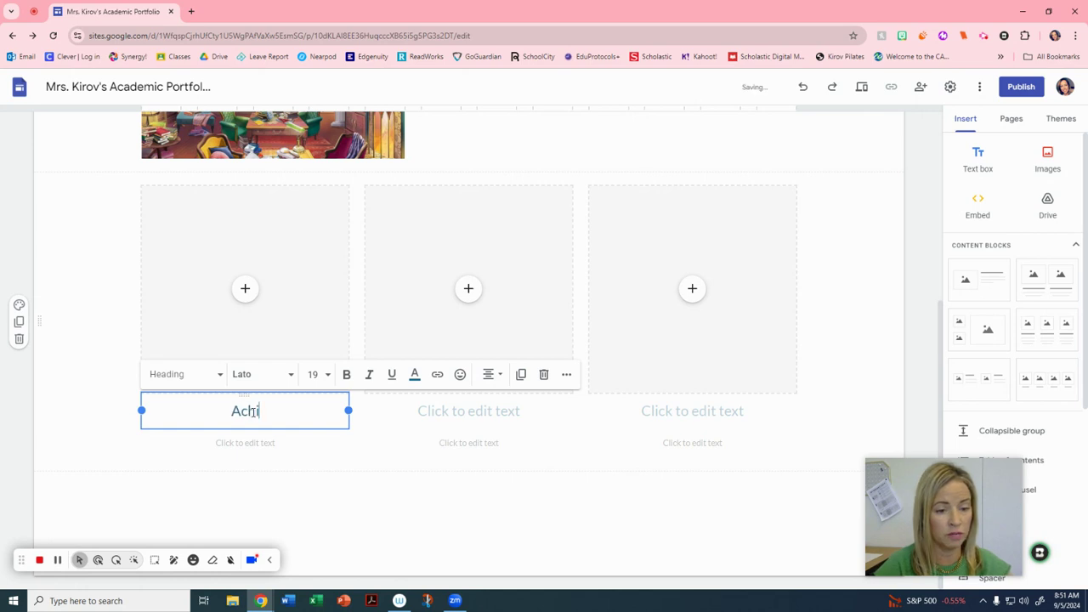
text(nts & Strengths)
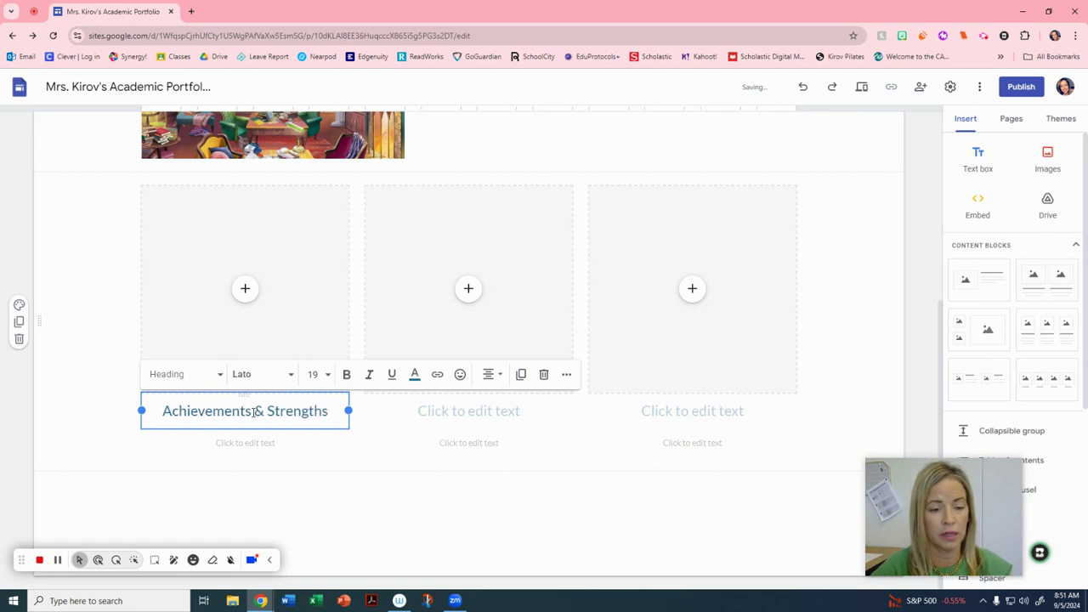
Give the middle column of the three-image block the heading "Hobbies & Creations"
click(266, 447)
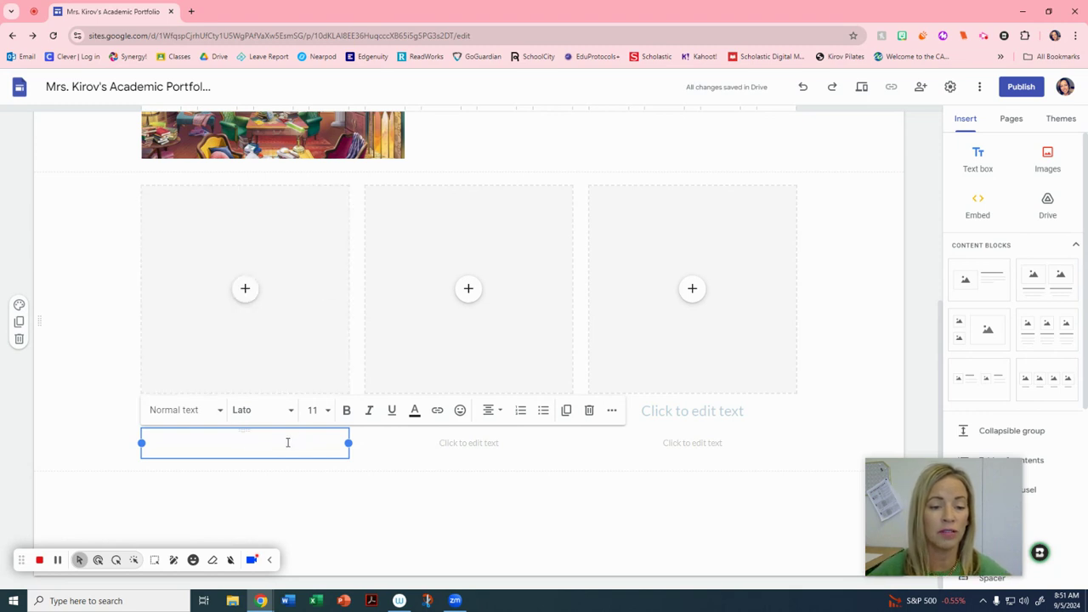
click(475, 447)
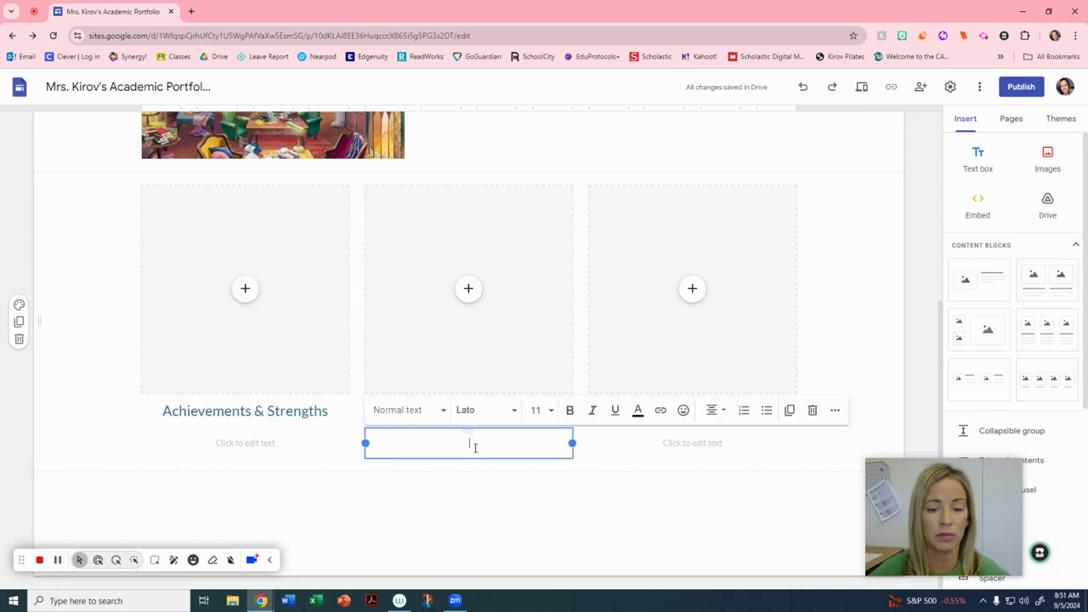
click(440, 409)
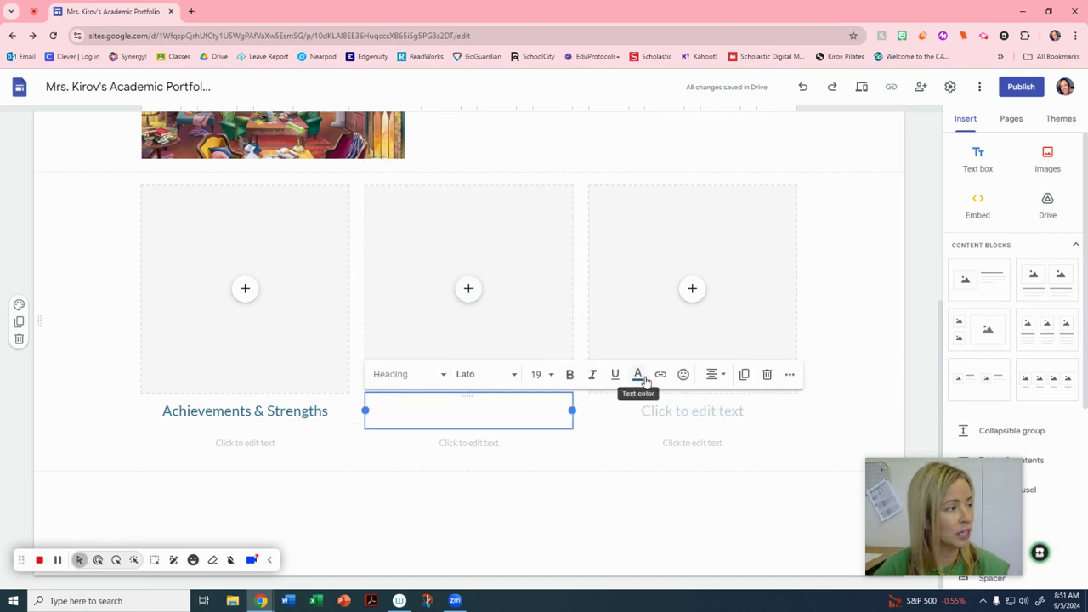
text(Hobbies)
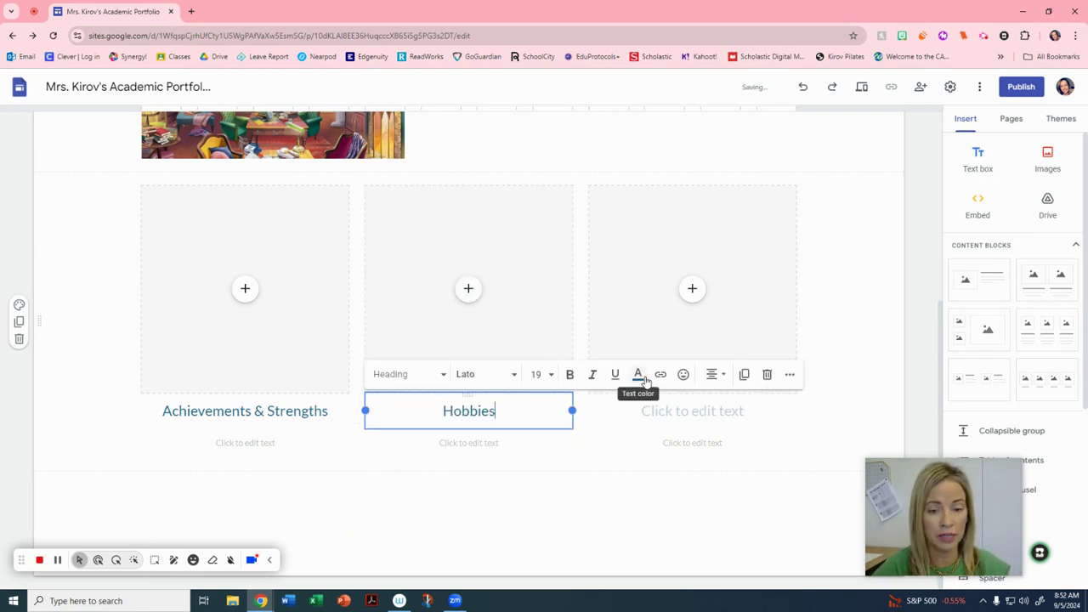
text( & Creations)
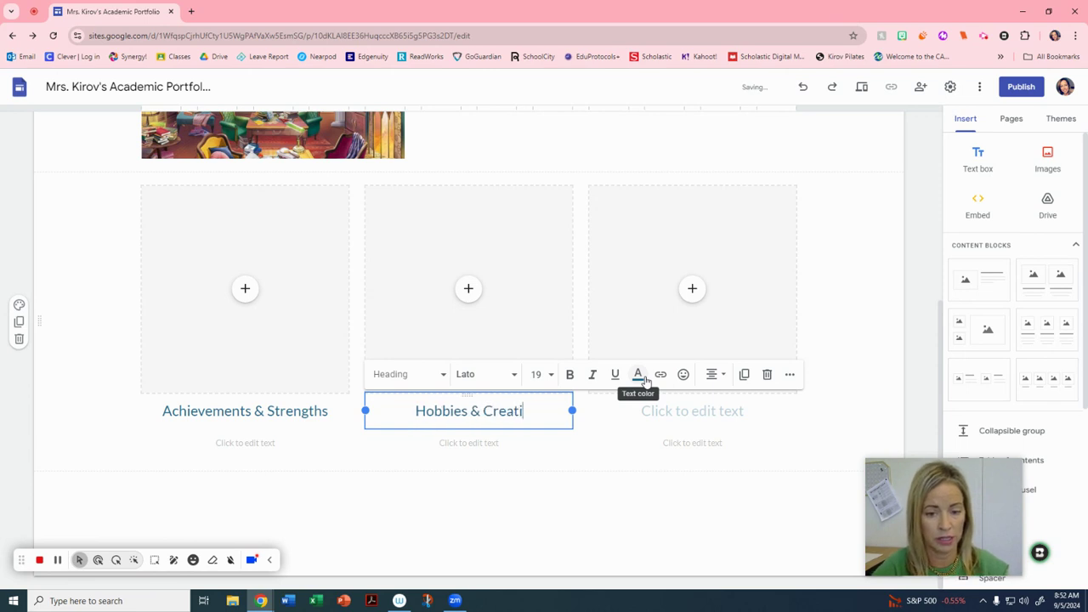
Give the third column of the three-image block the heading "Hopes and Dreams"
click(491, 449)
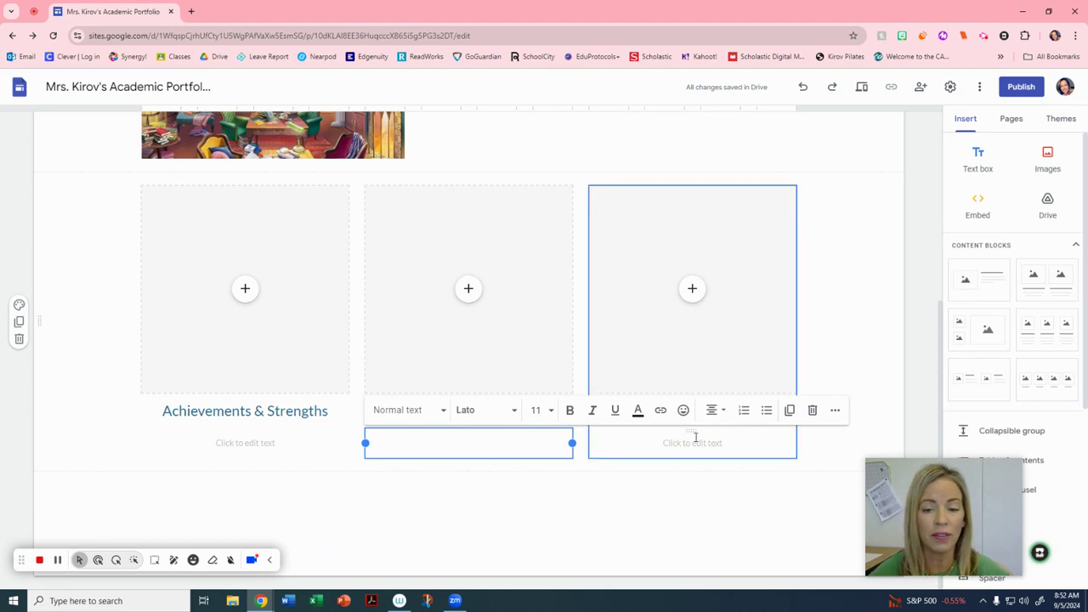
click(691, 442)
click(677, 384)
click(670, 415)
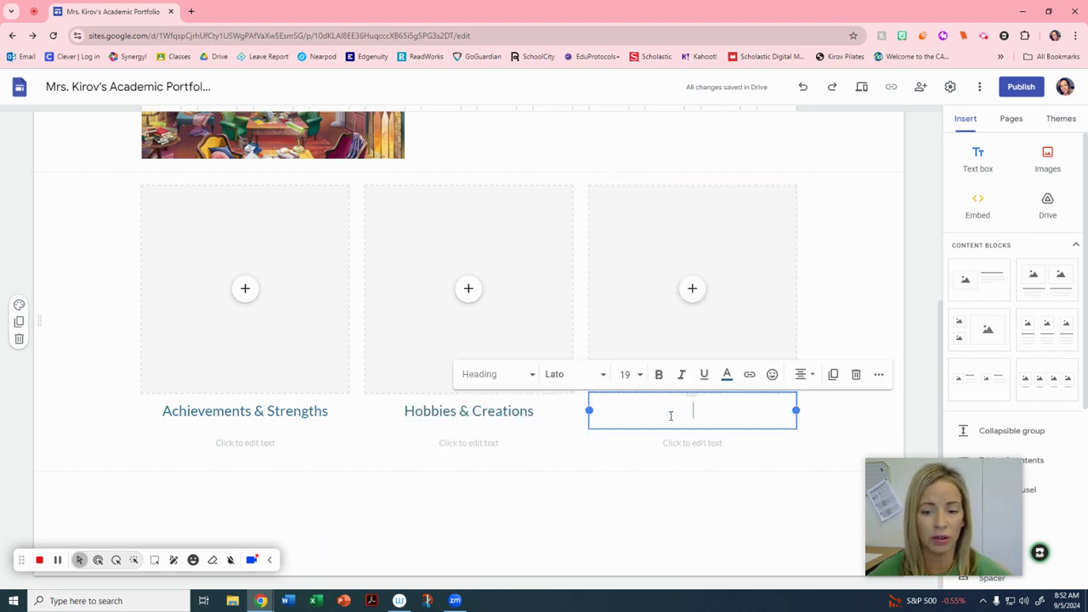
text(Hopes and)
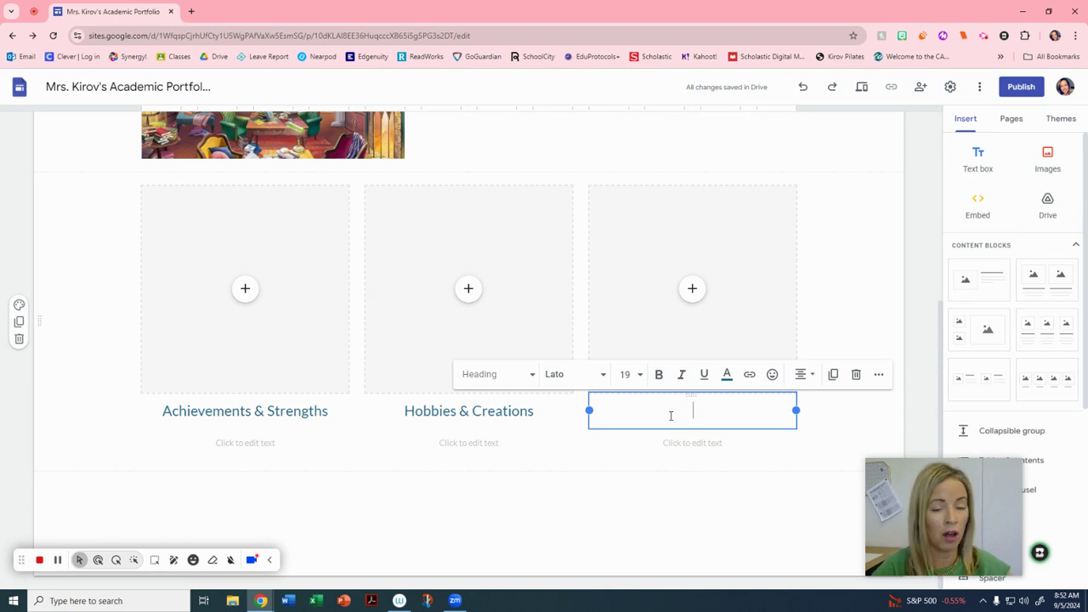
text( Dreams)
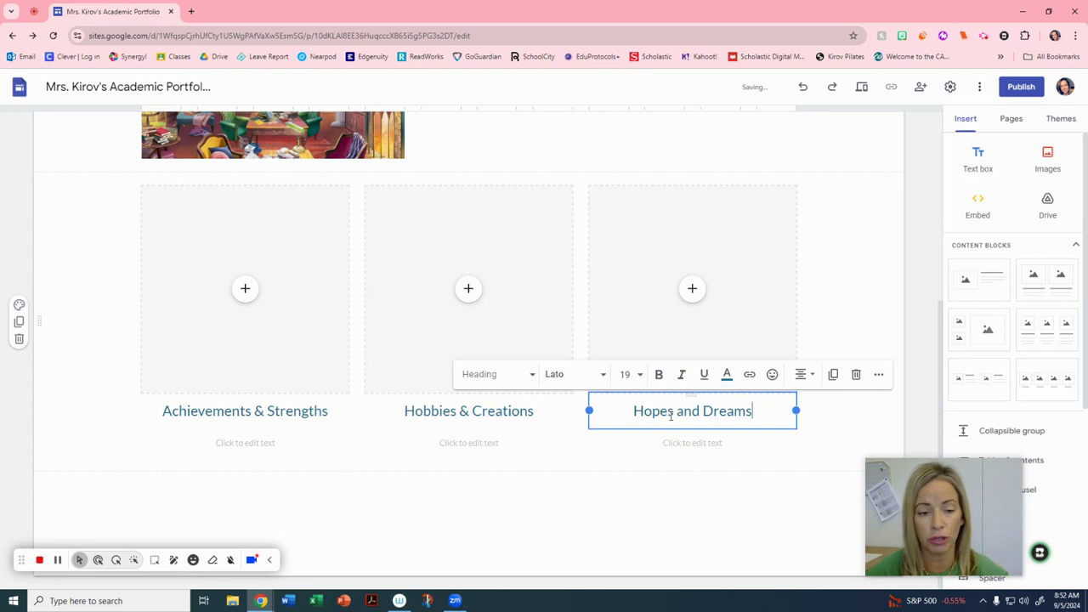
Examine the description fields under the three column headings and the media options of the Hopes and Dreams placeholder
click(266, 447)
click(263, 447)
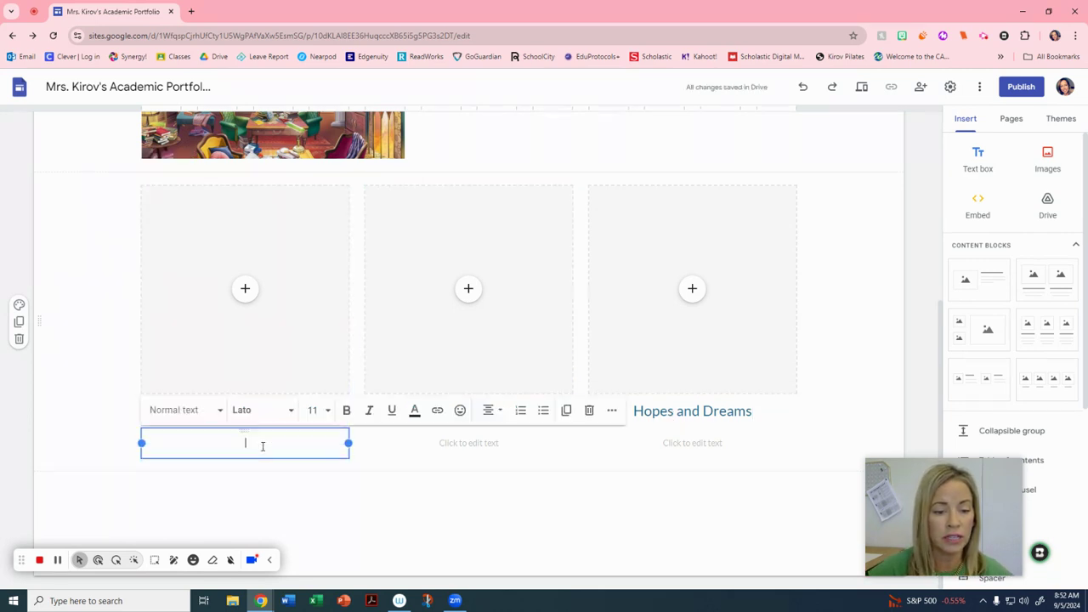
click(439, 442)
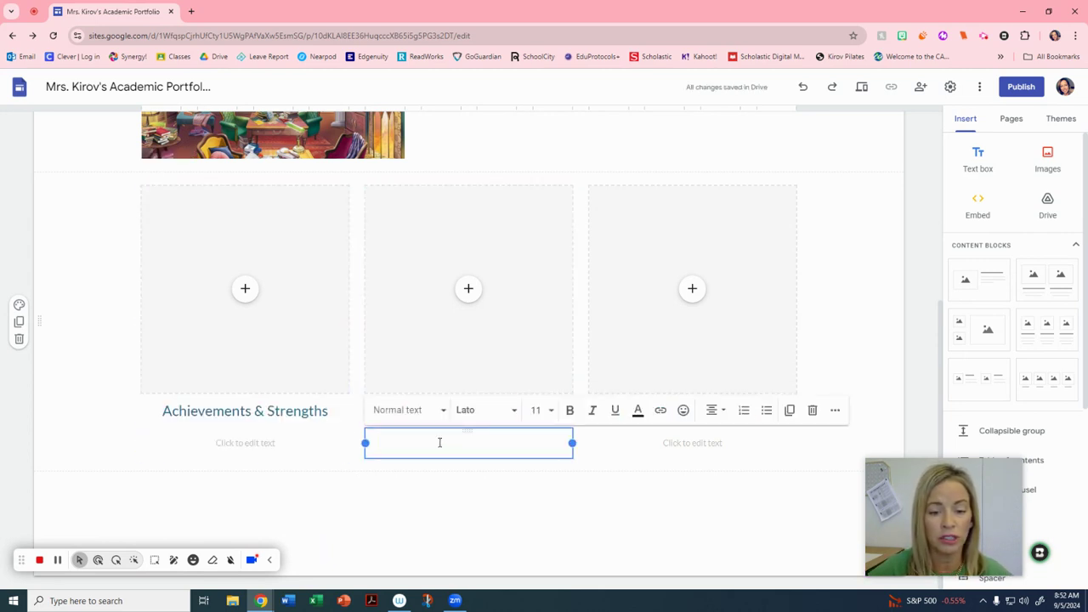
click(648, 451)
click(689, 446)
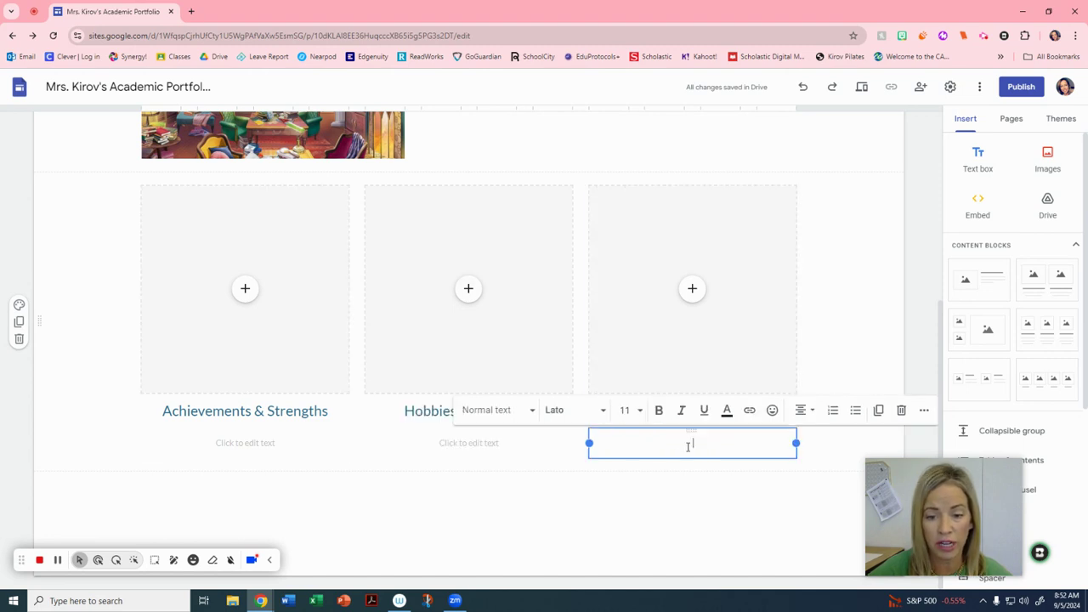
click(691, 290)
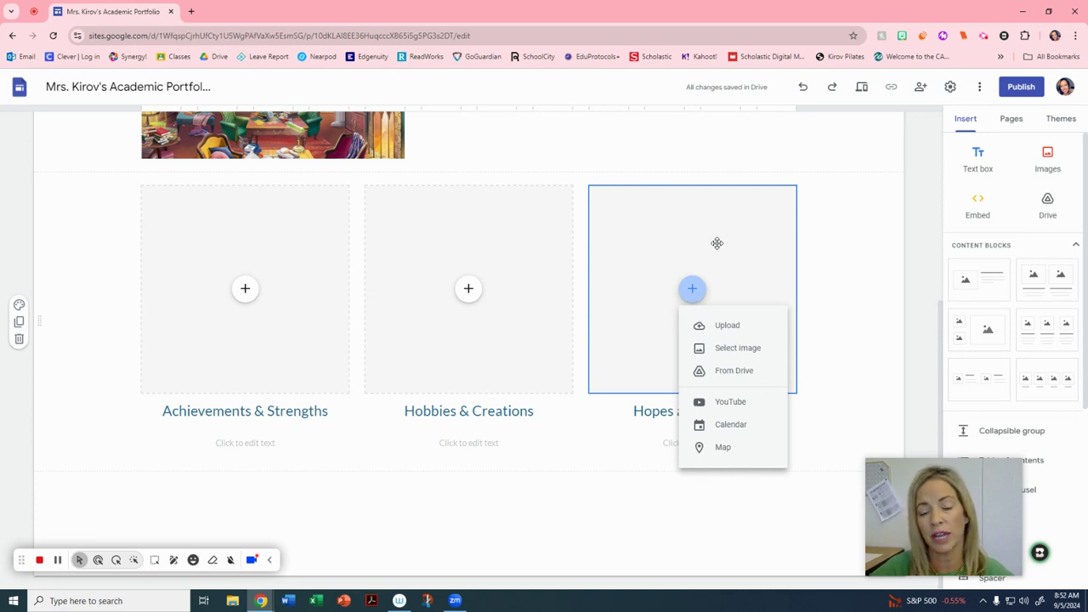
click(856, 264)
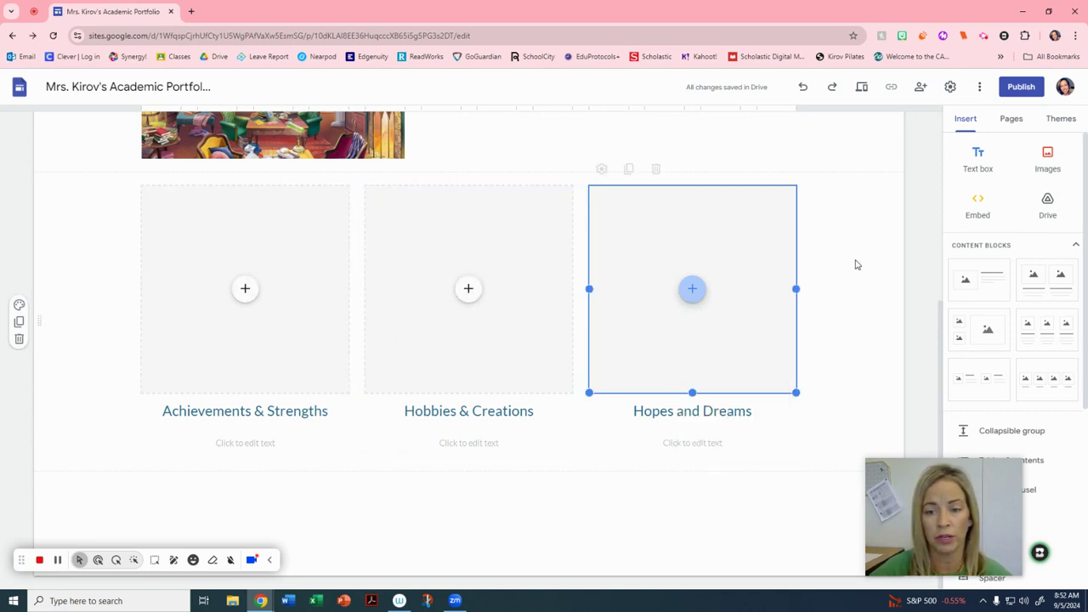
click(856, 265)
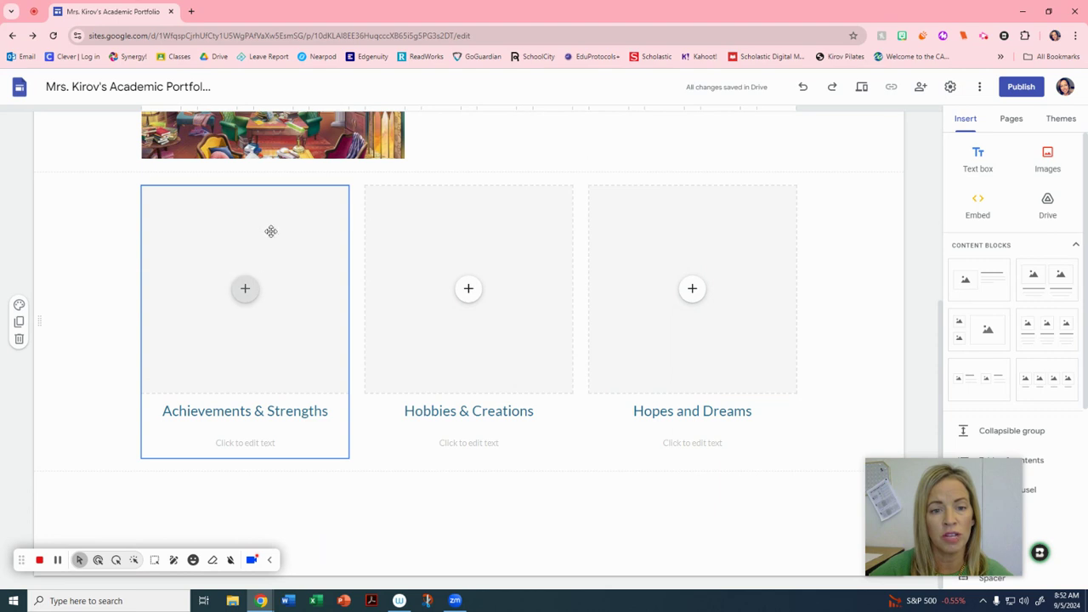
Add a new page named "Goals" to the site
scroll(382, 255, up, 3)
scroll(376, 277, up, 1)
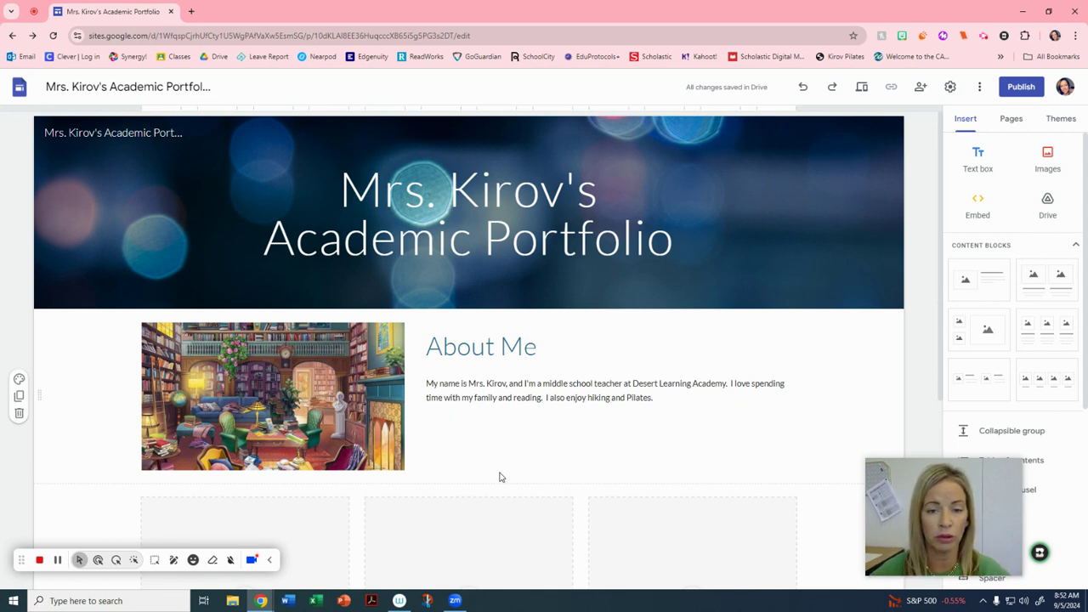
click(1008, 121)
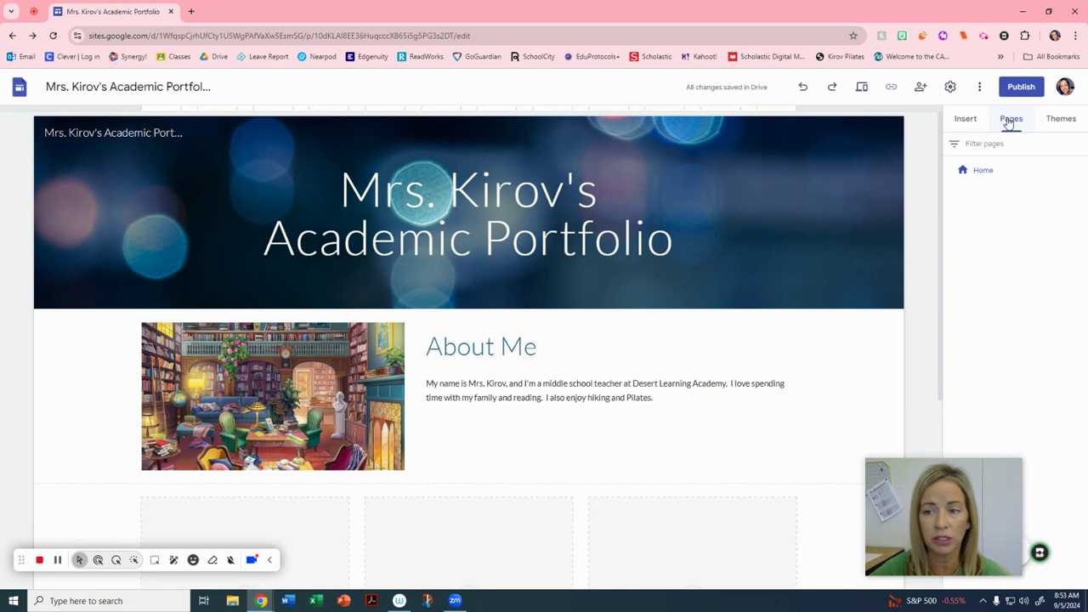
drag(980, 466, 815, 458)
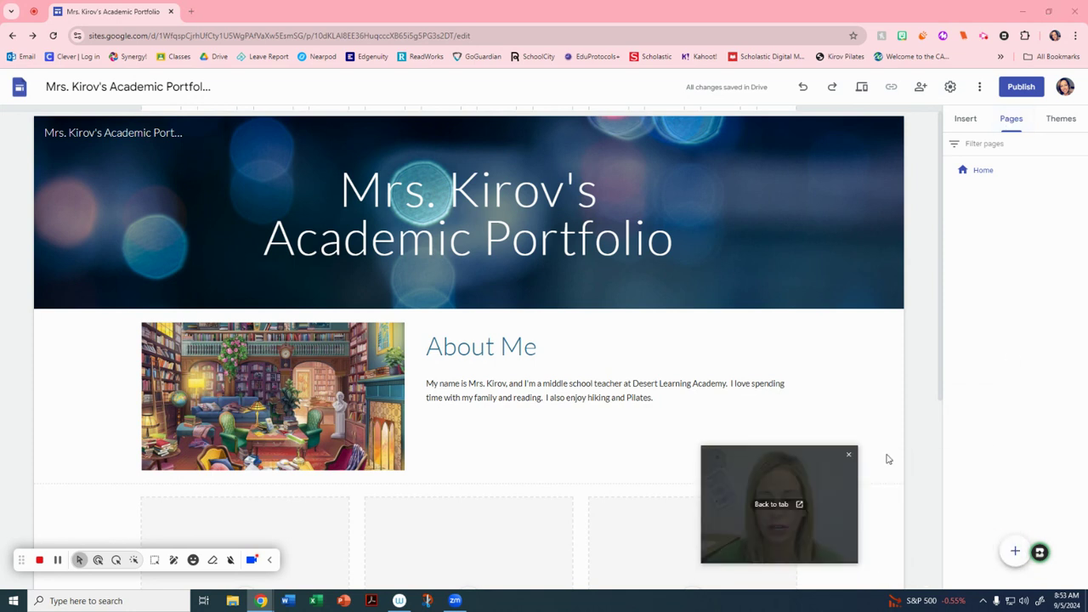
mouse_move(1015, 552)
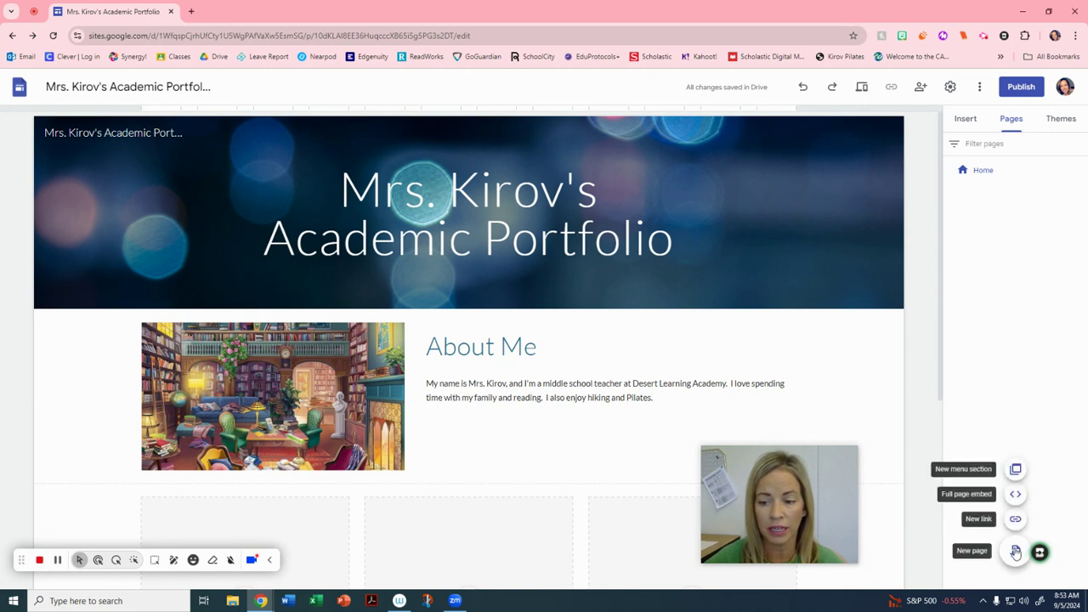
click(1014, 552)
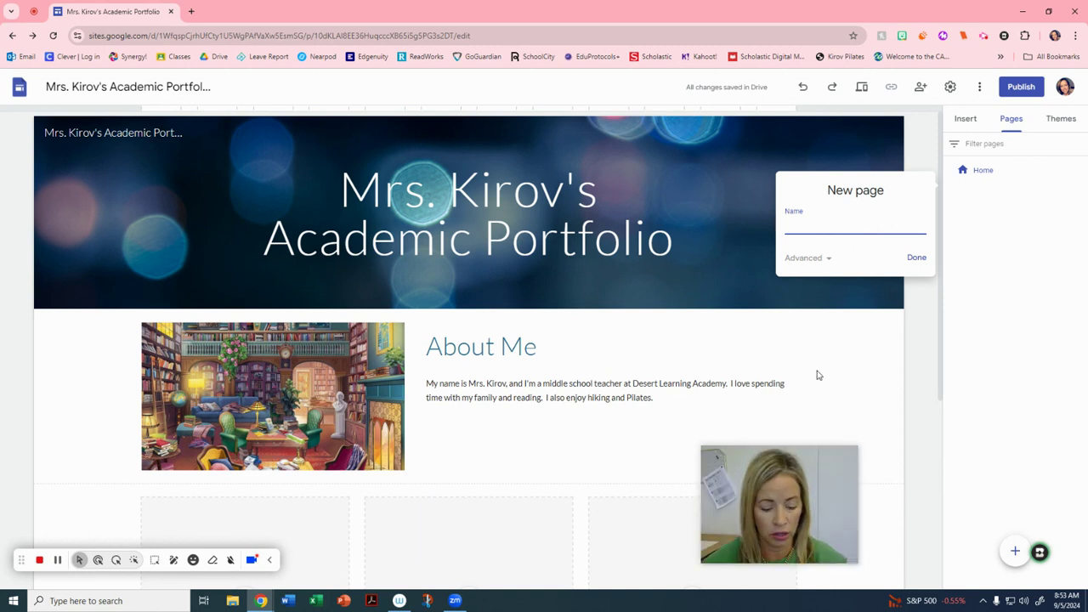
text(Goals)
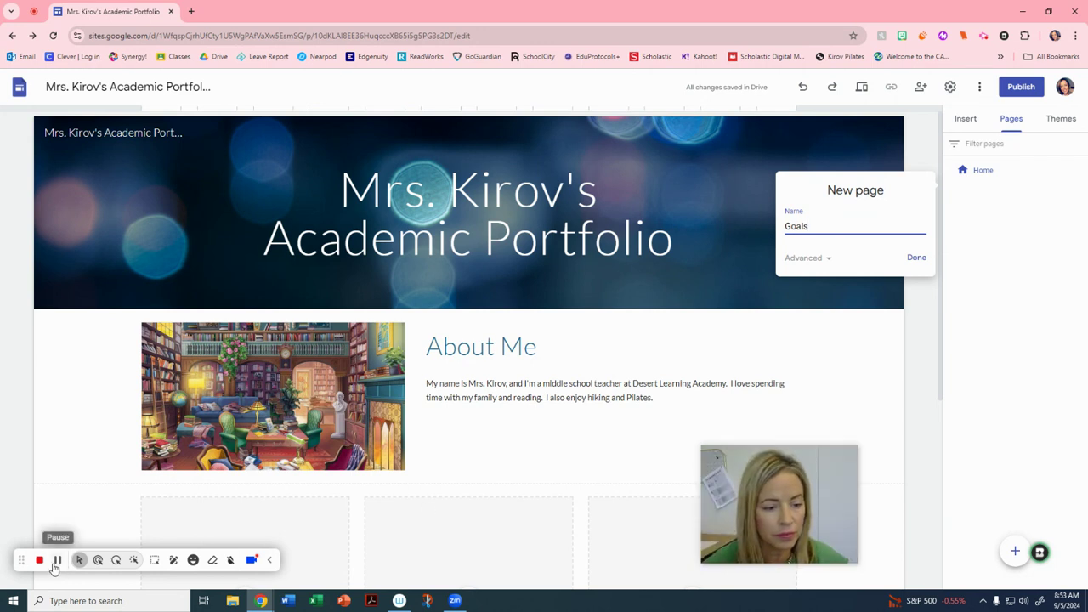
click(56, 560)
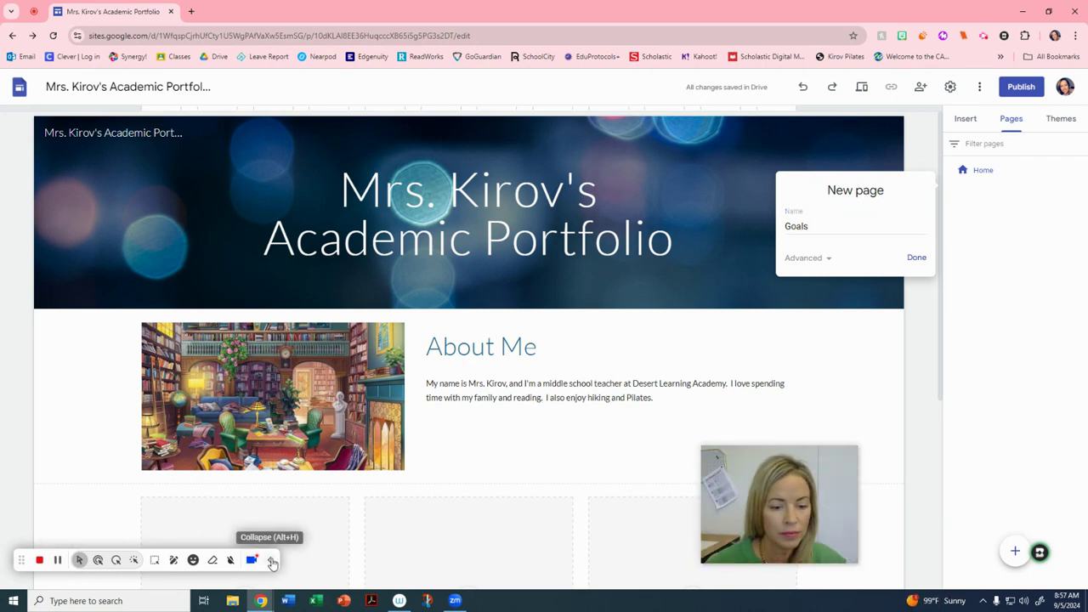
click(270, 559)
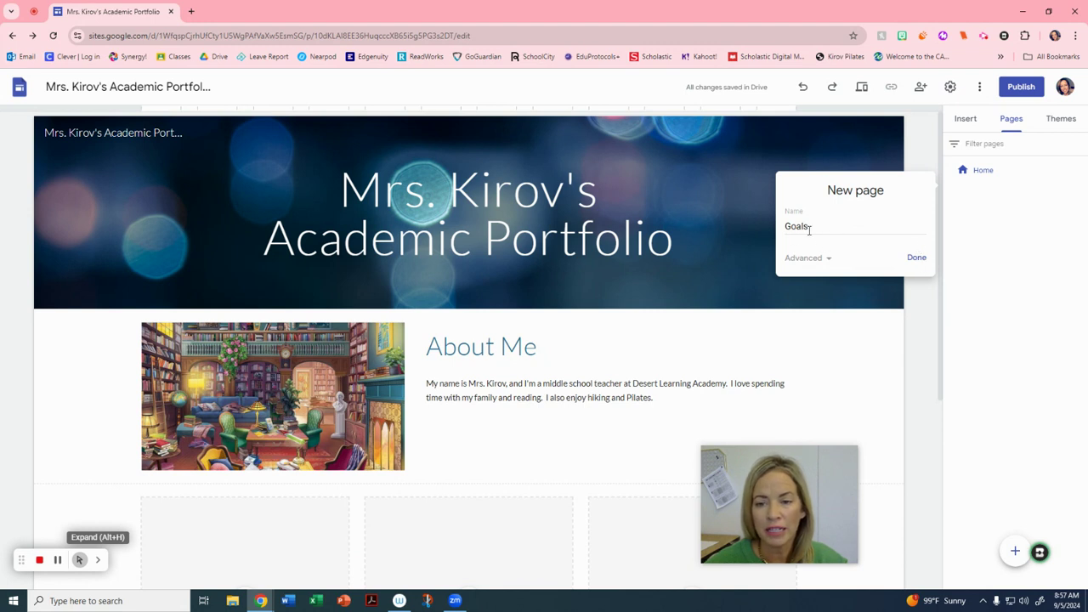
click(916, 257)
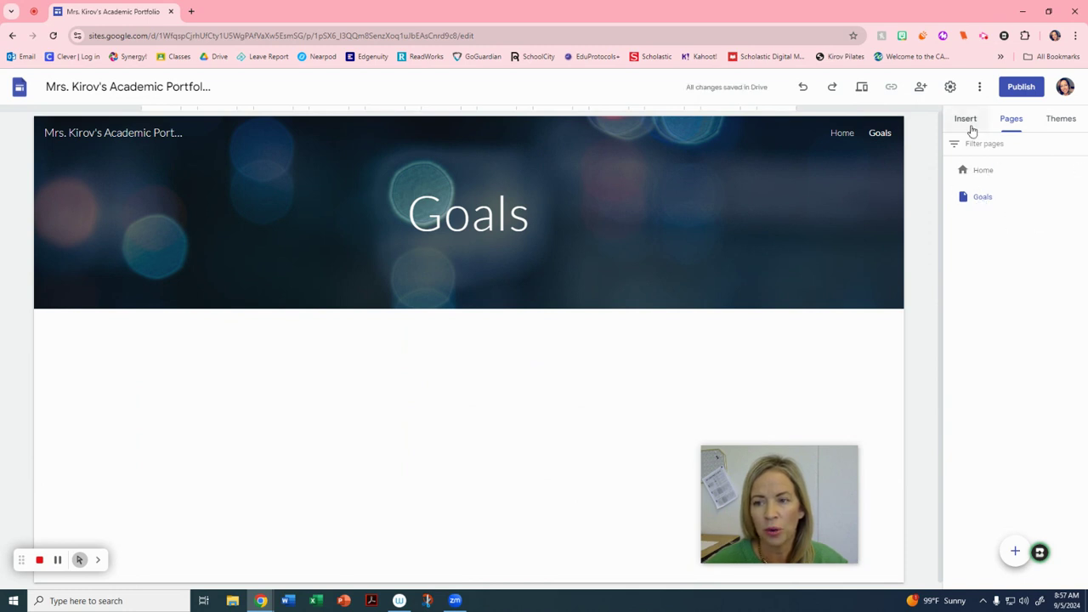
Add another new top-level page named "Academic Work" to the site
click(1019, 125)
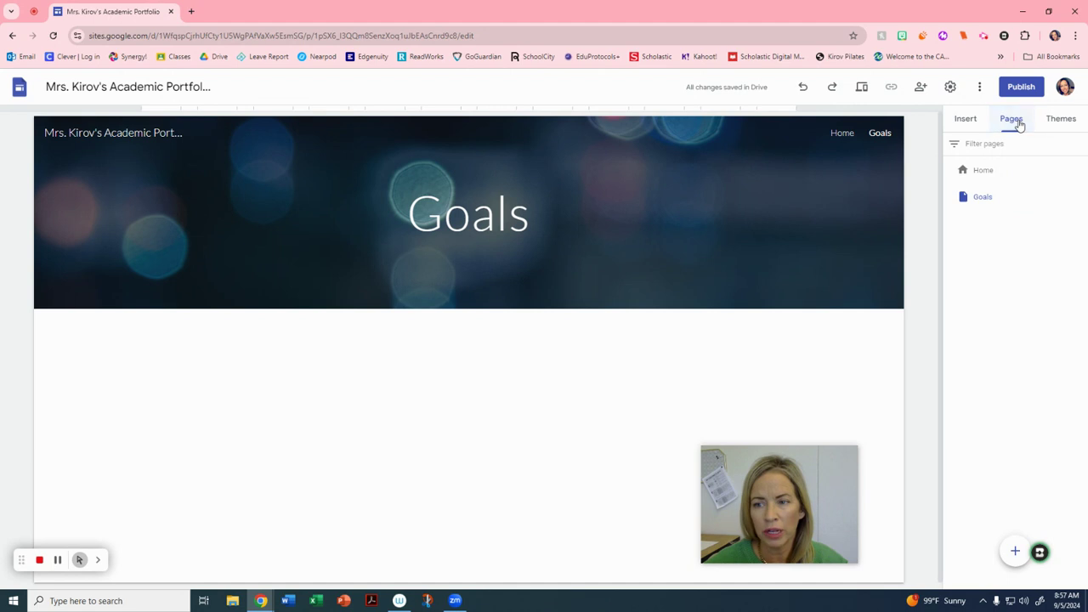
mouse_move(1016, 553)
click(1014, 552)
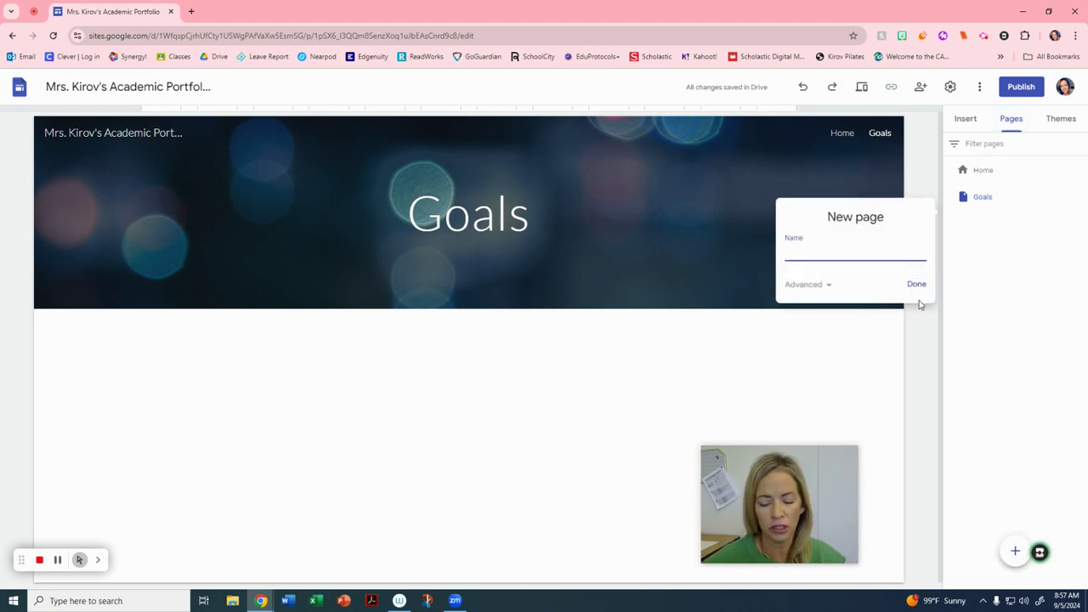
text(Academic Work)
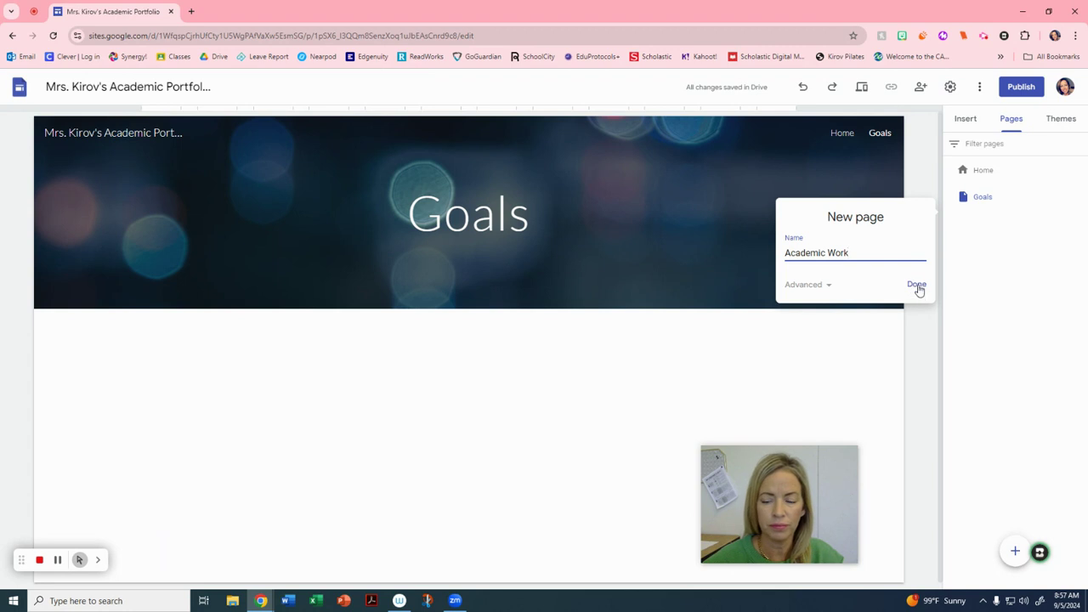
click(917, 287)
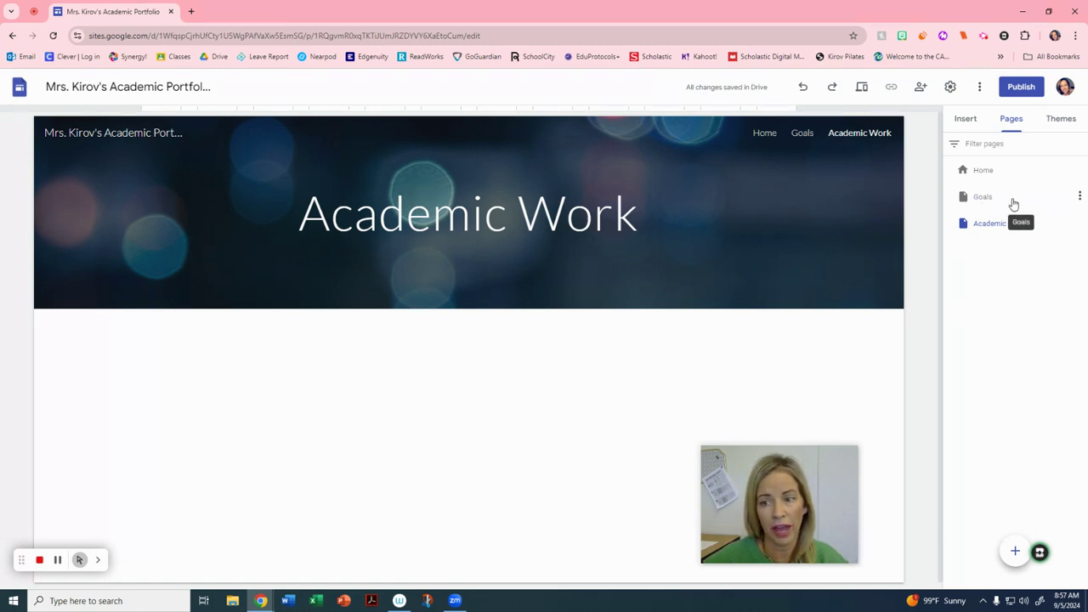
Add a subpage named "Quarter 1" under the Goals page
click(983, 197)
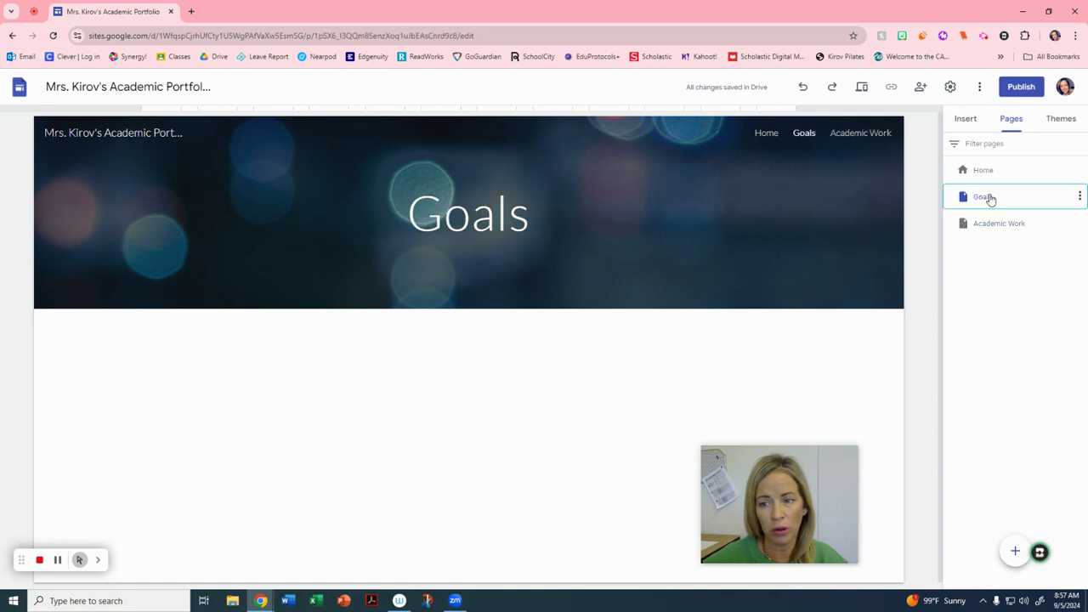
click(1080, 197)
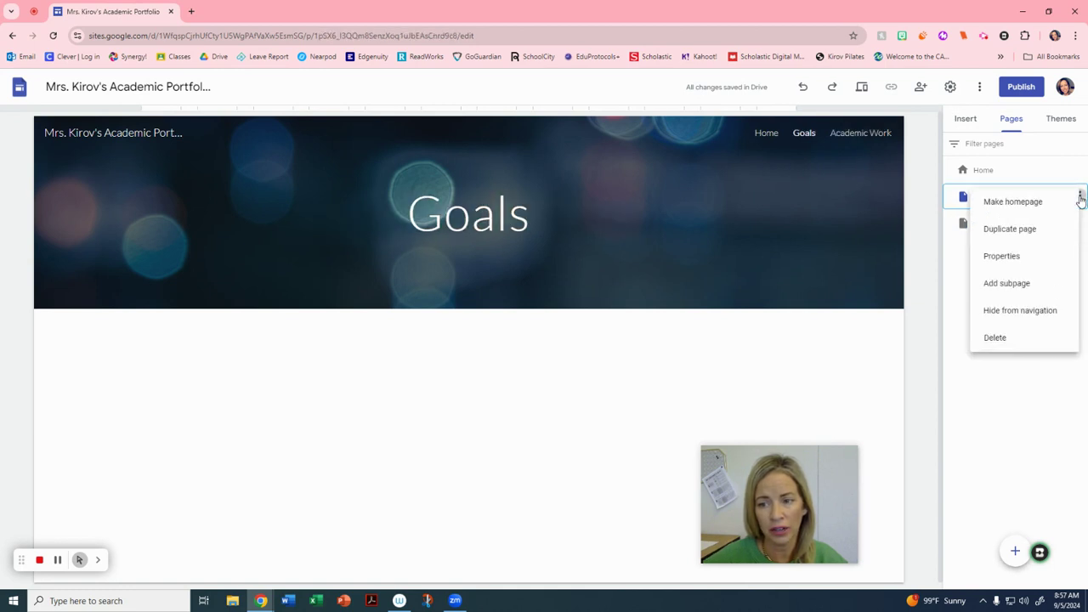
click(1006, 293)
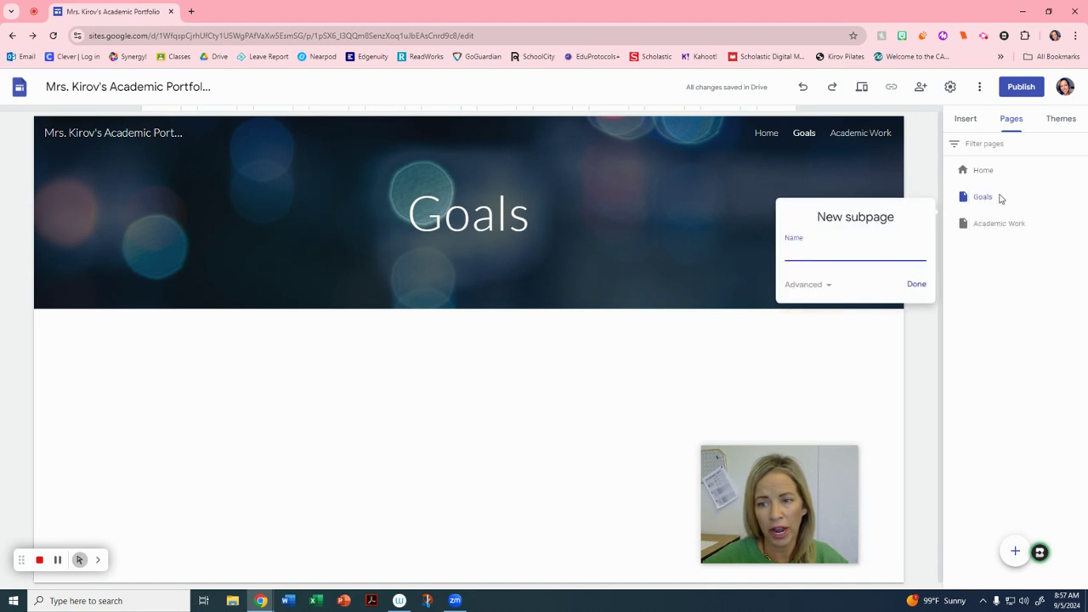
text(Quarter 1)
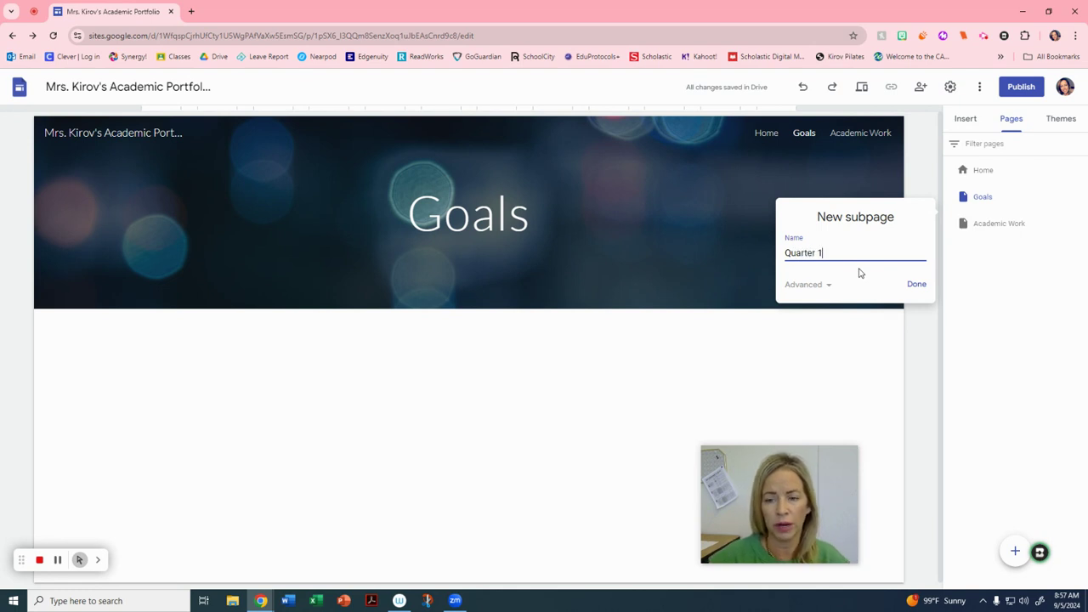
click(916, 283)
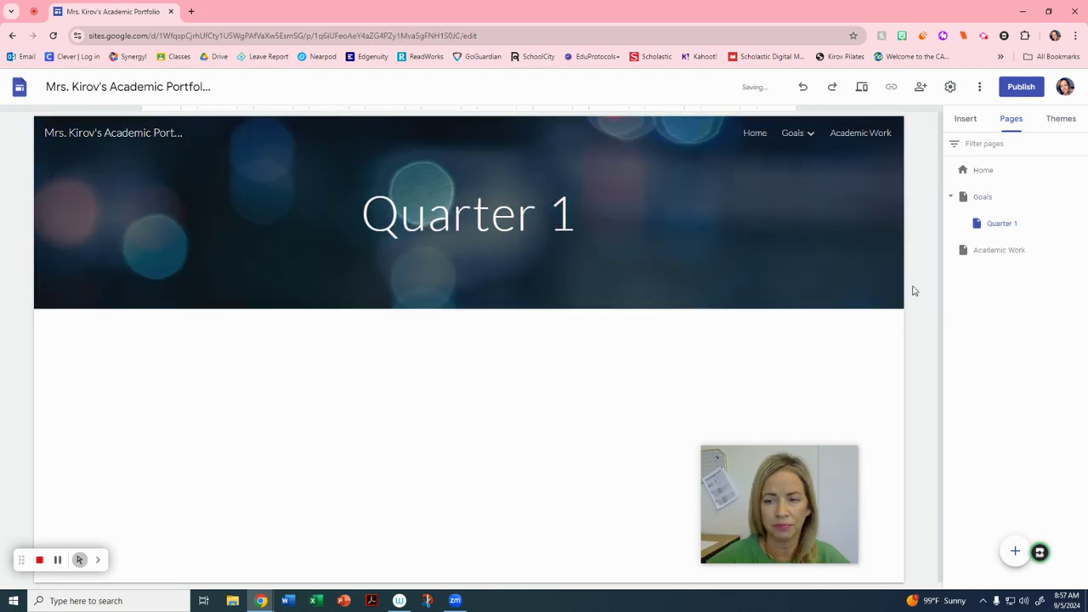
Add a subpage named "Quarter 2" under the Goals page
click(983, 199)
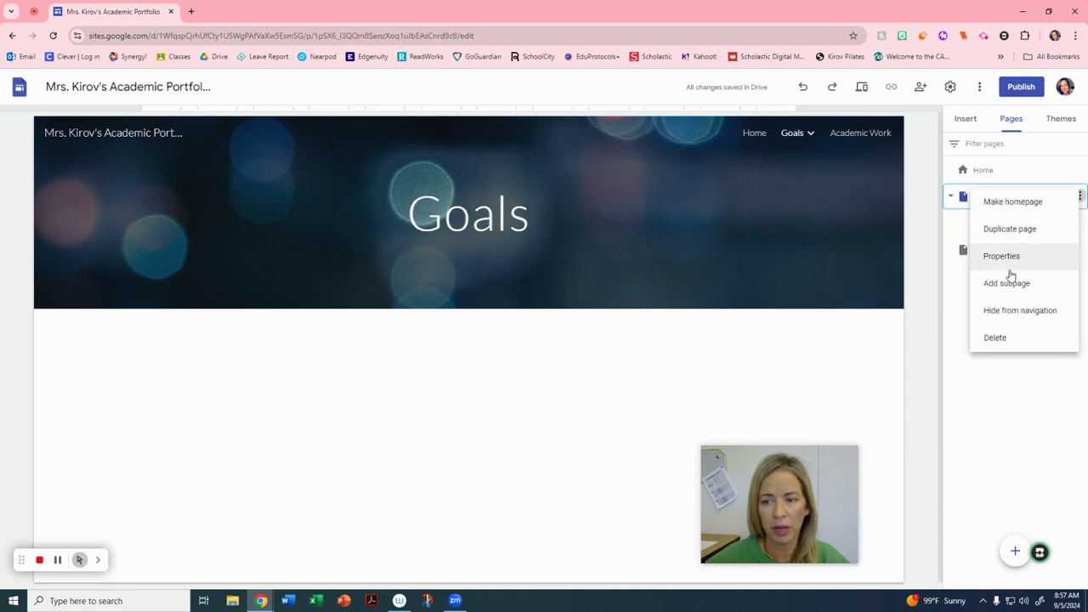
click(1011, 283)
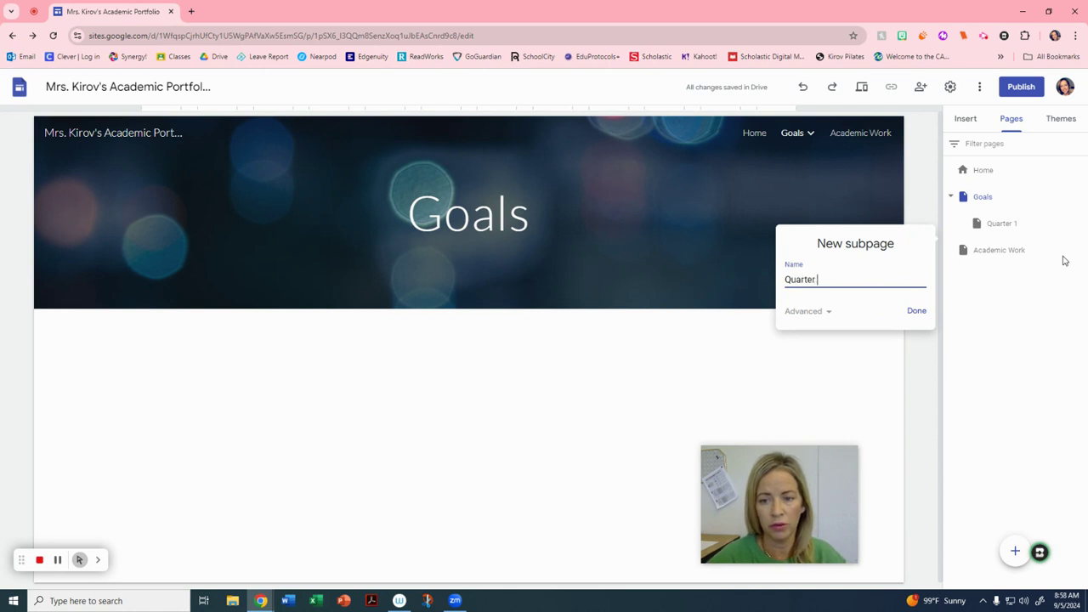
click(915, 312)
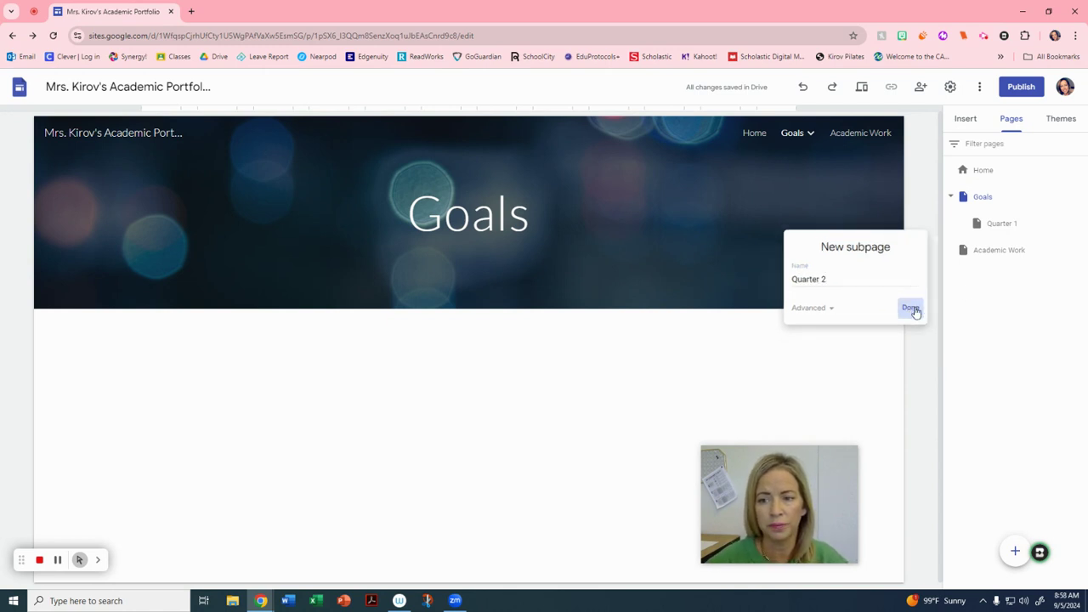
Add a subpage named "Quarter 3" under the Goals page
click(994, 204)
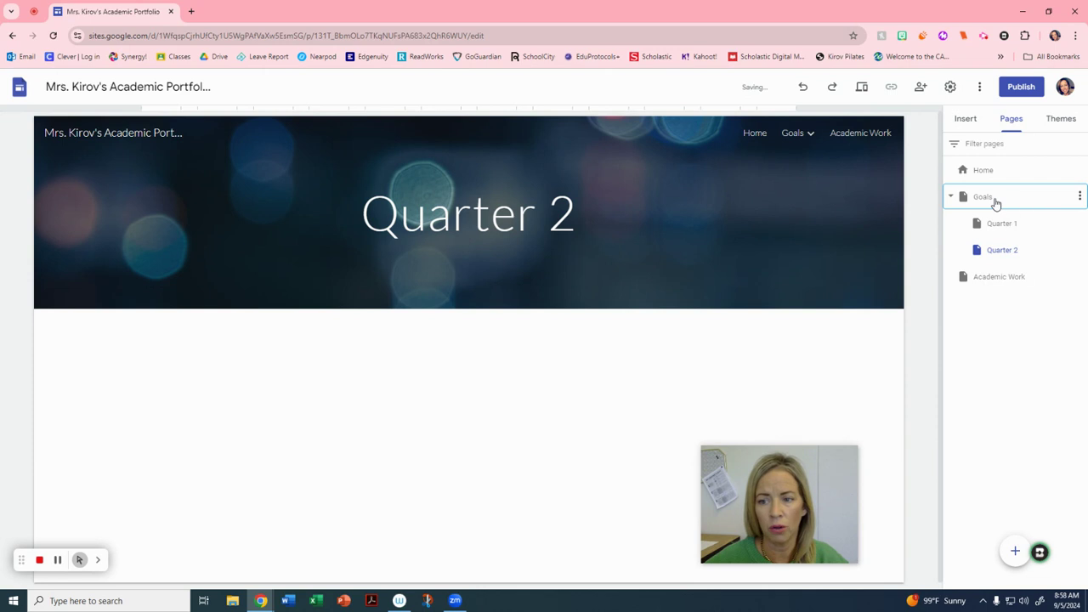
click(1079, 196)
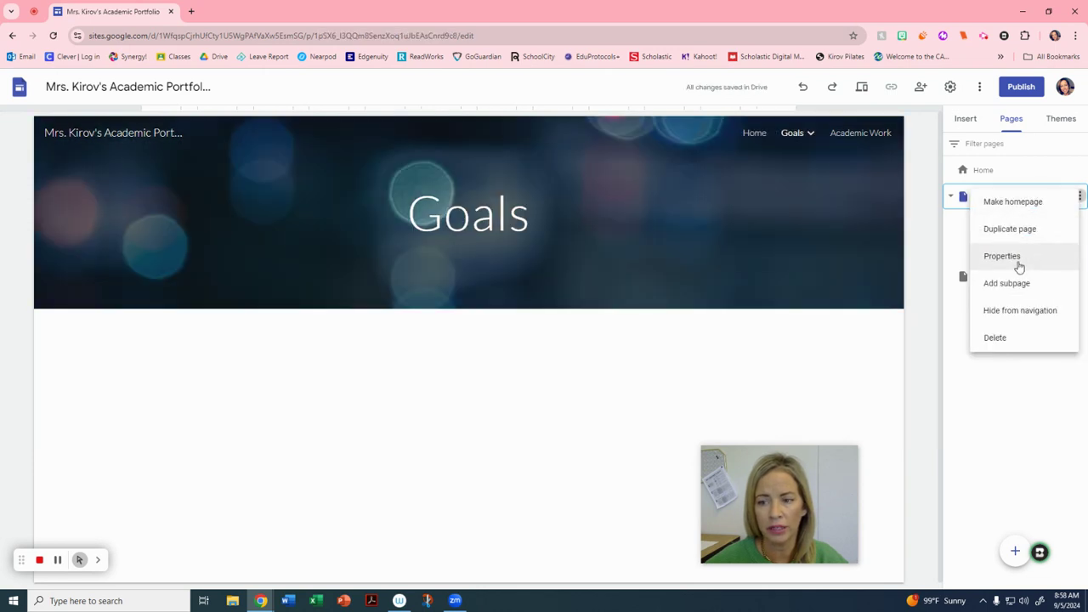
click(1006, 283)
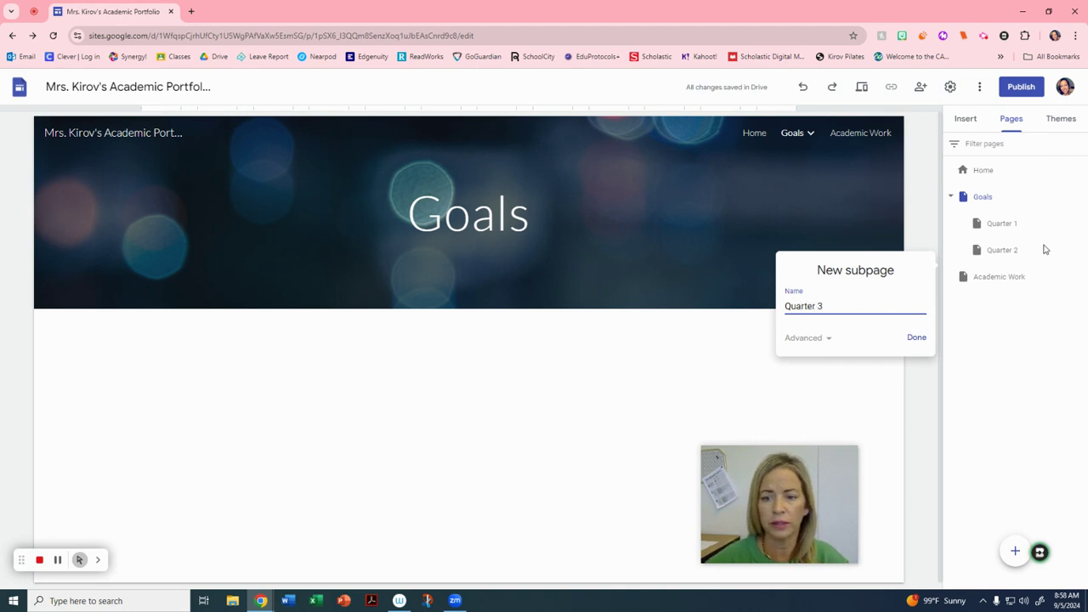
click(916, 338)
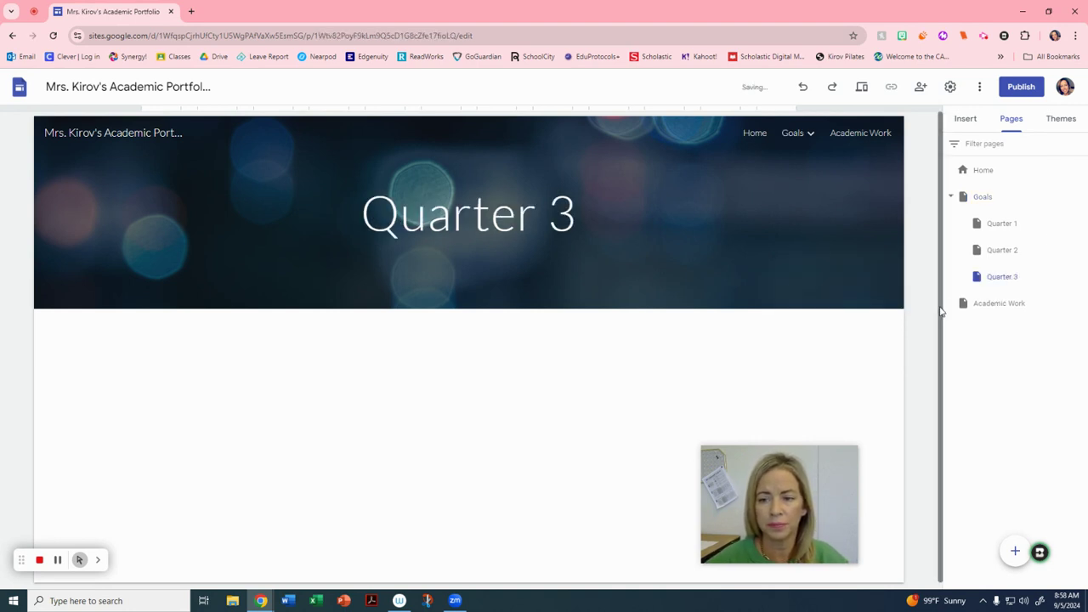
Add a subpage named "Quarter 4" under the Goals page
click(994, 198)
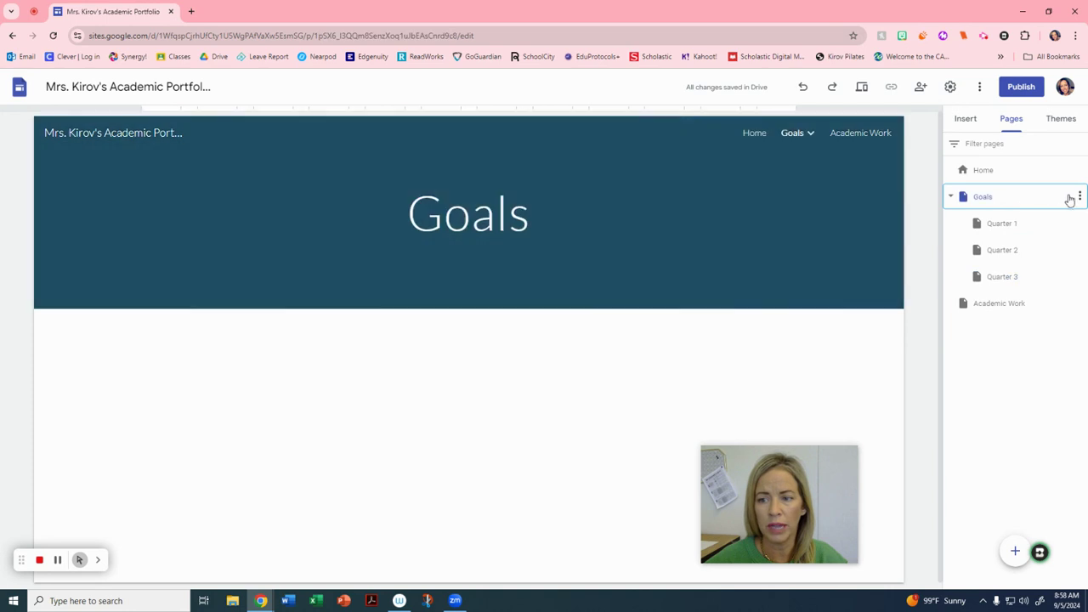
click(1079, 197)
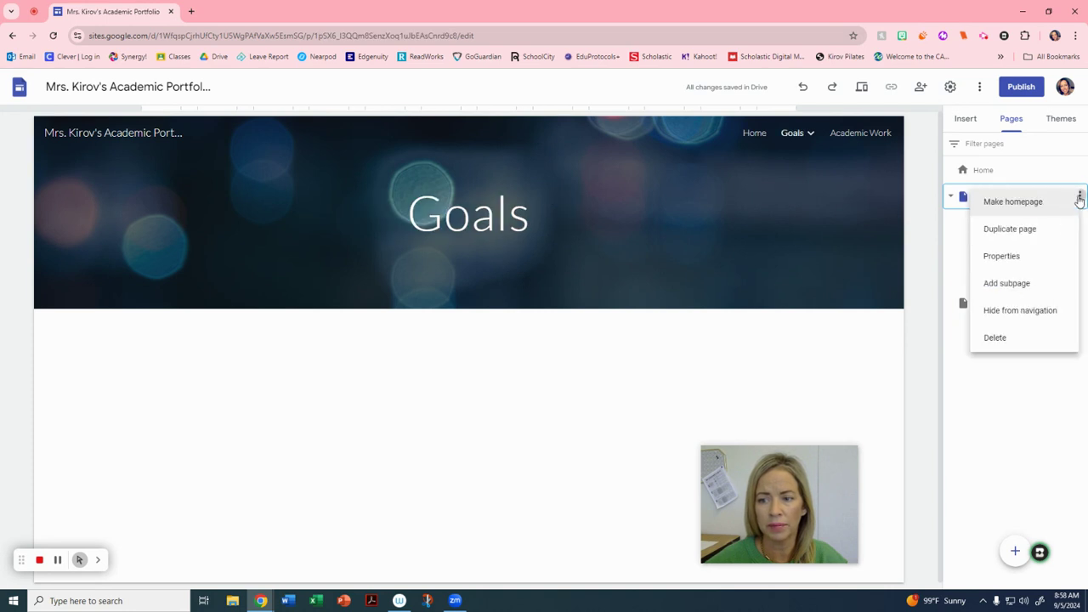
click(1022, 285)
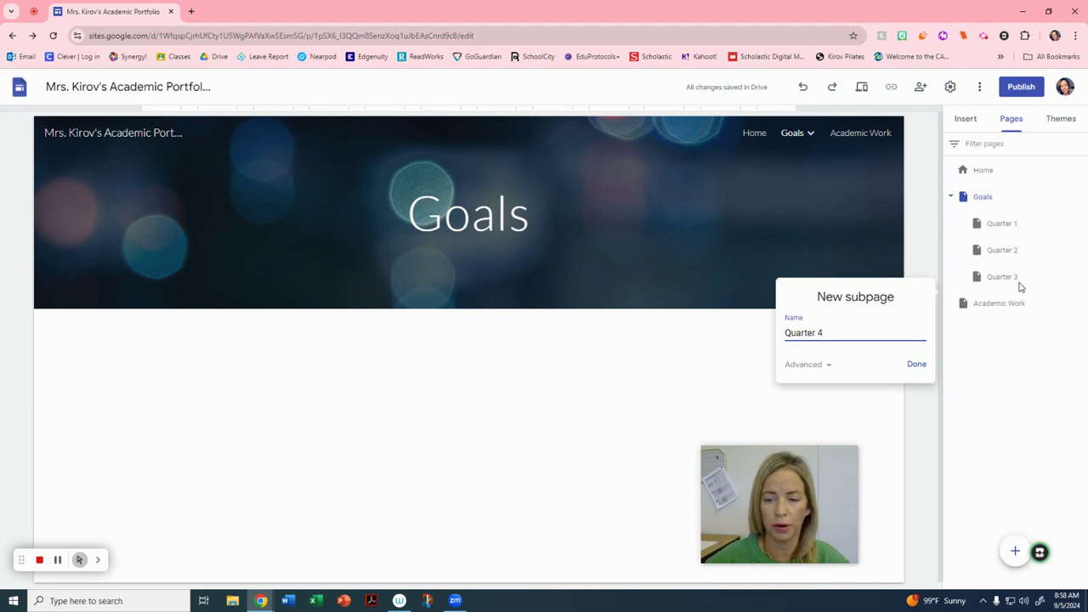
click(917, 365)
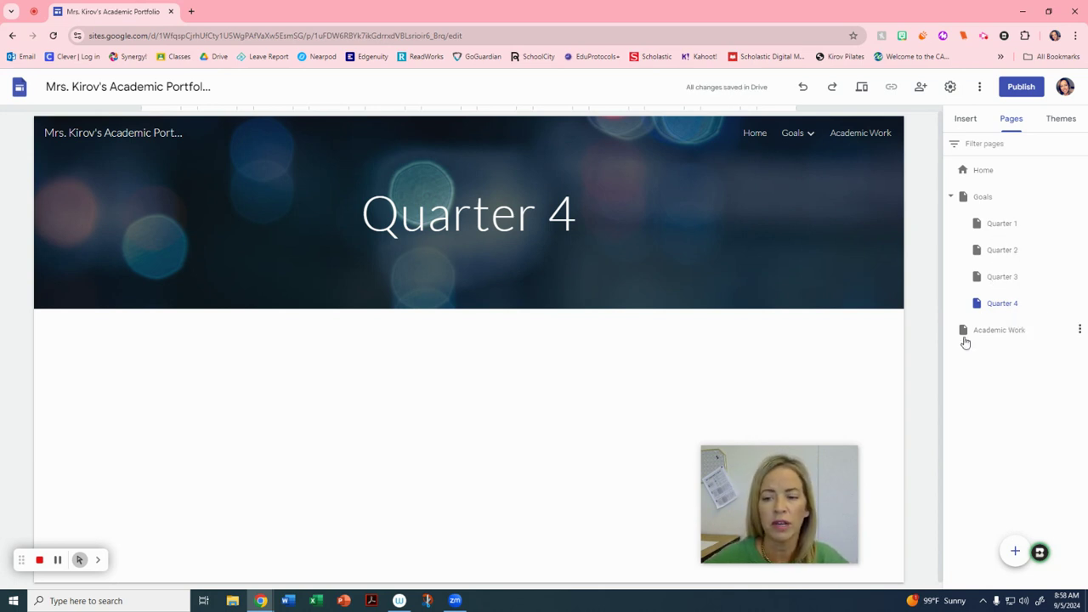
Add a subpage named "Quarter 1" under the Academic Work page
click(986, 332)
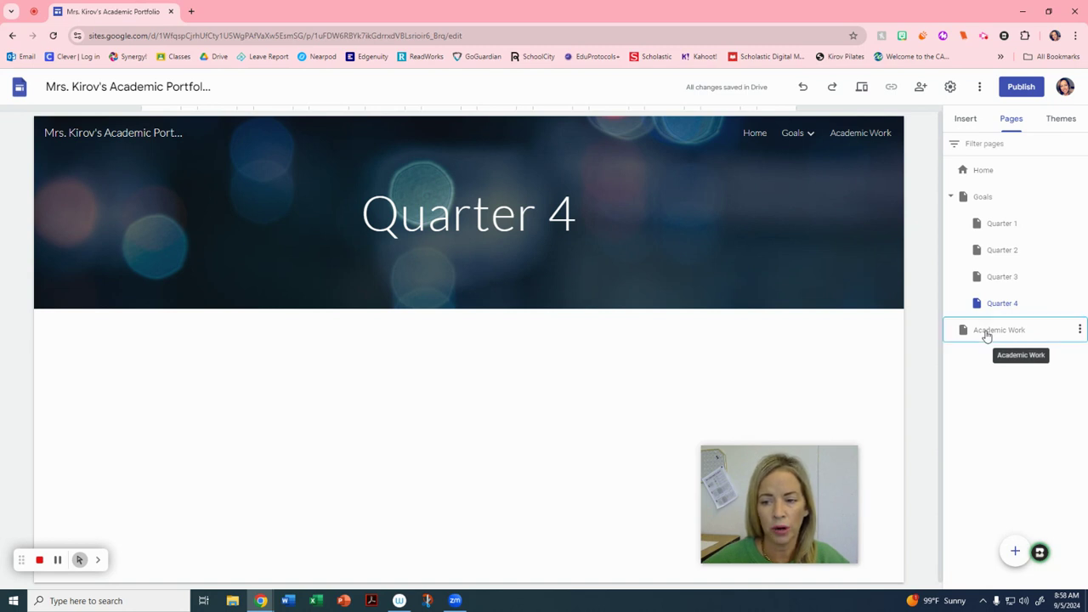
click(1079, 331)
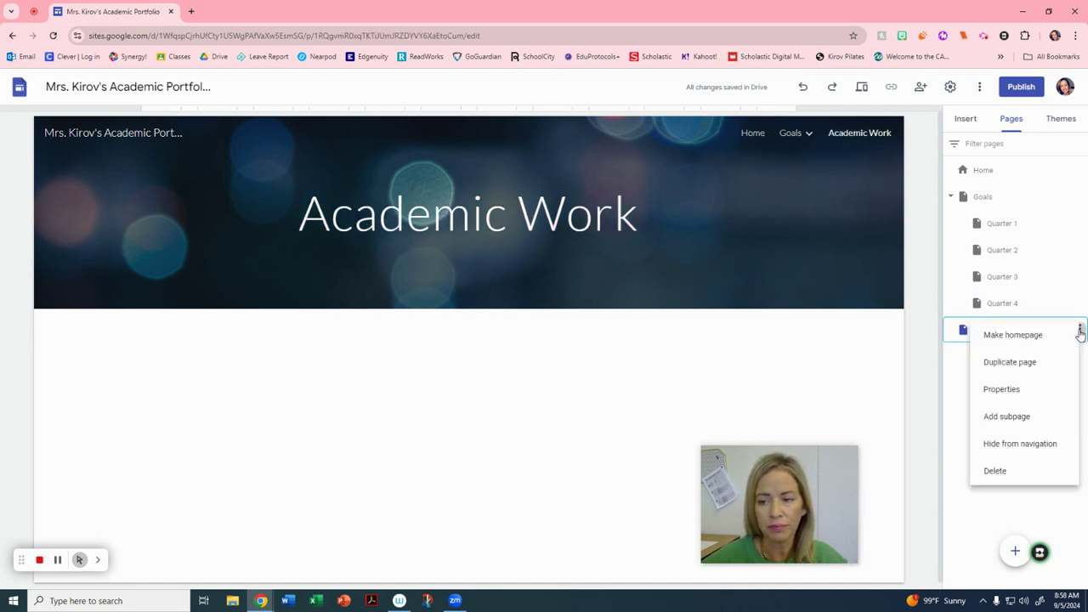
click(1013, 416)
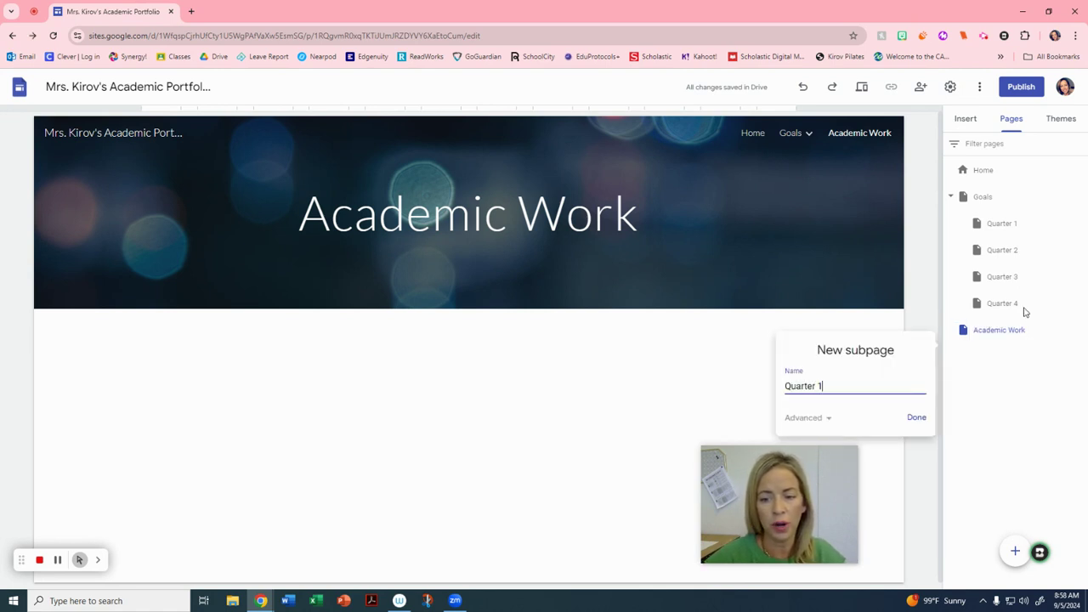
text(Quarter 1)
key(Return)
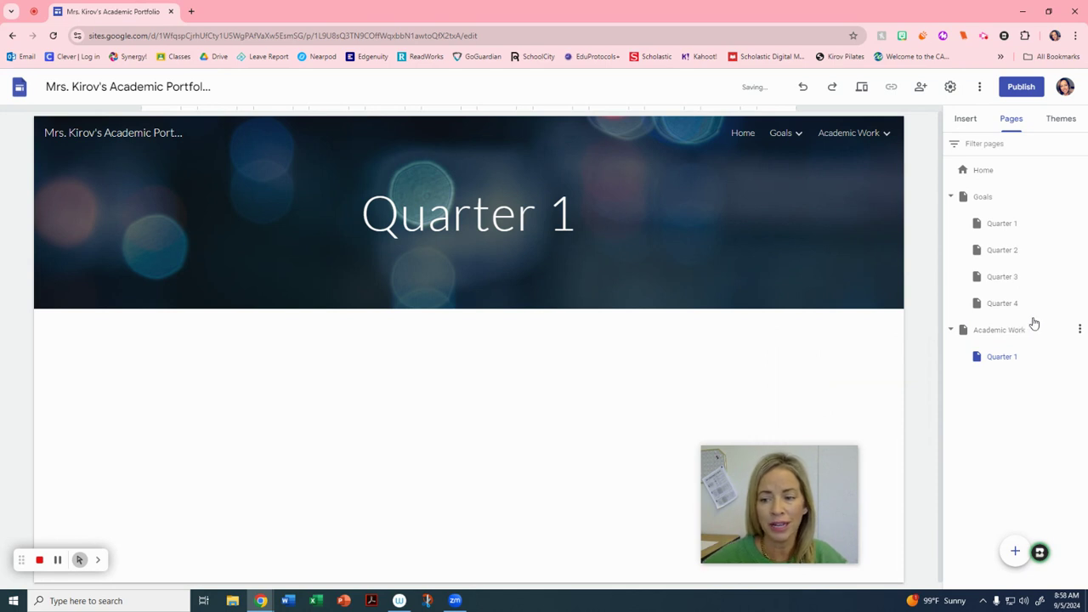
Add a subpage named "Quarter 2" under the Academic Work page
click(1023, 331)
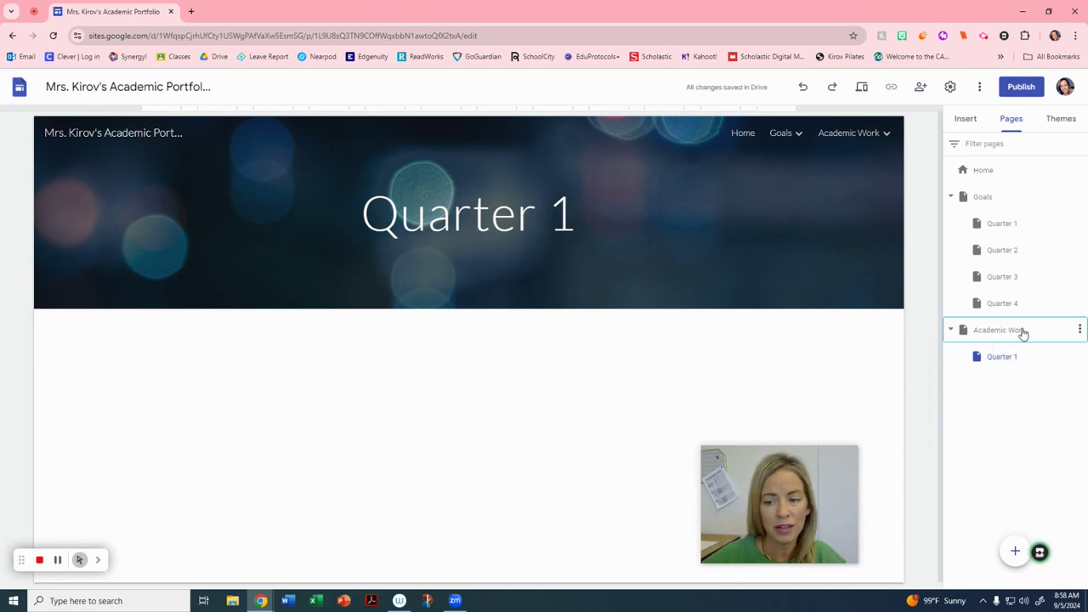
click(1079, 329)
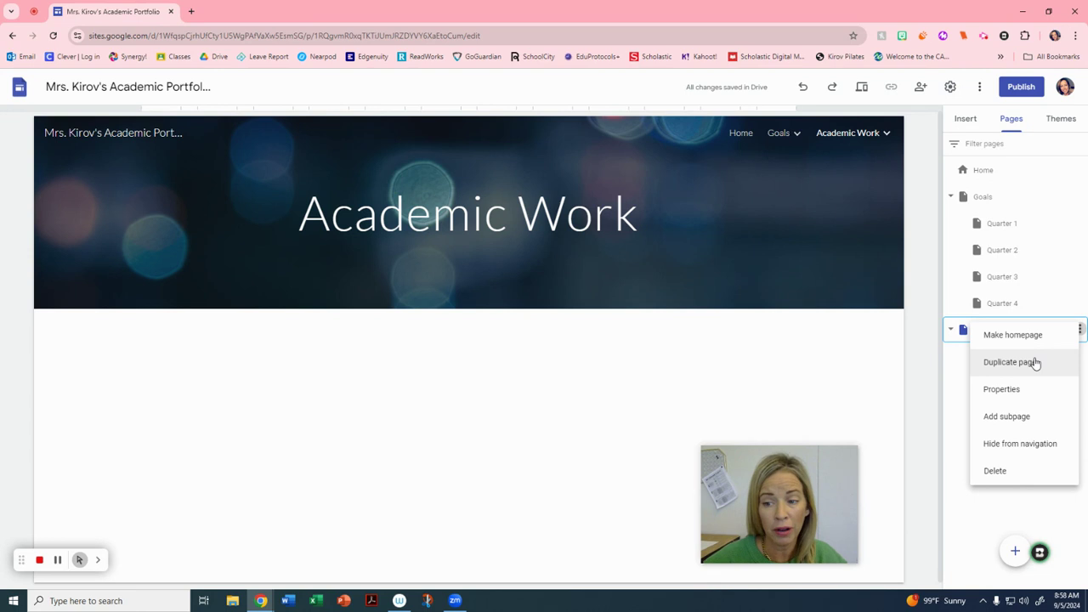
click(1011, 416)
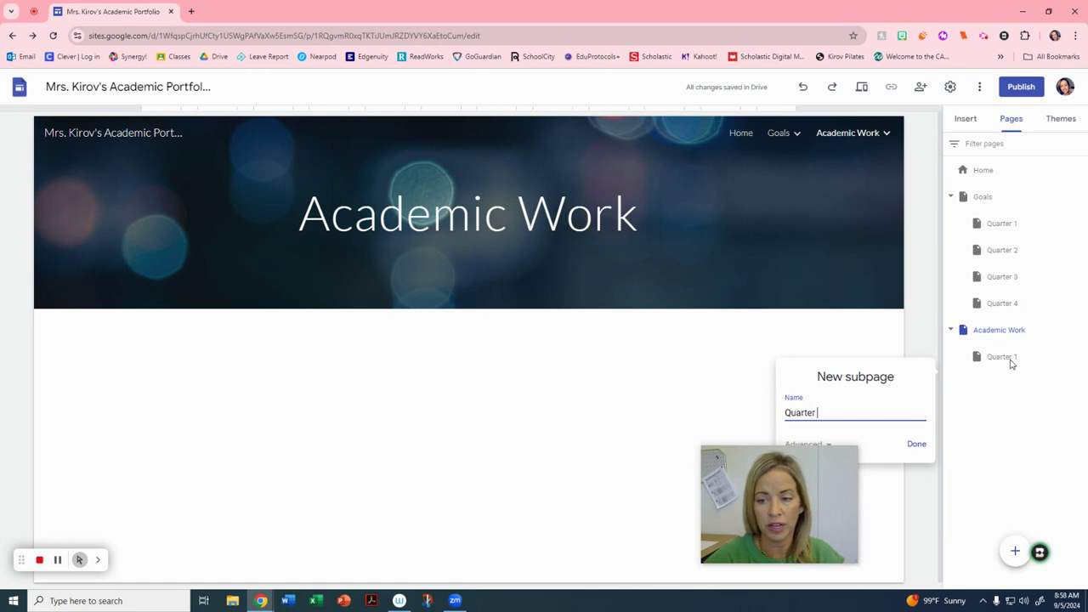
text(Quarter 2)
click(918, 444)
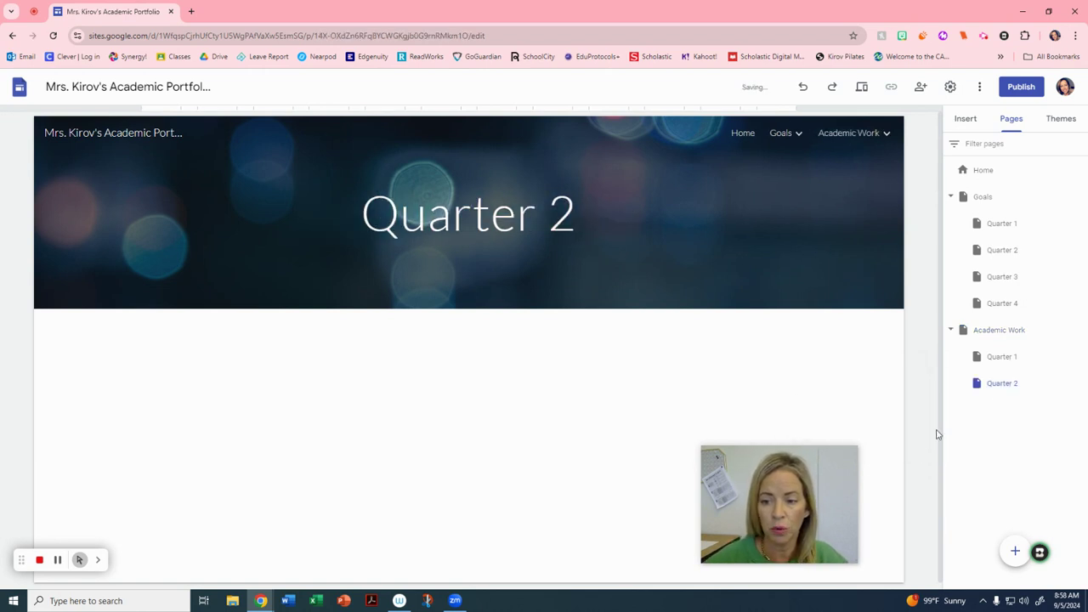
Add a subpage named "Quarter 3" under the Academic Work page
click(1013, 336)
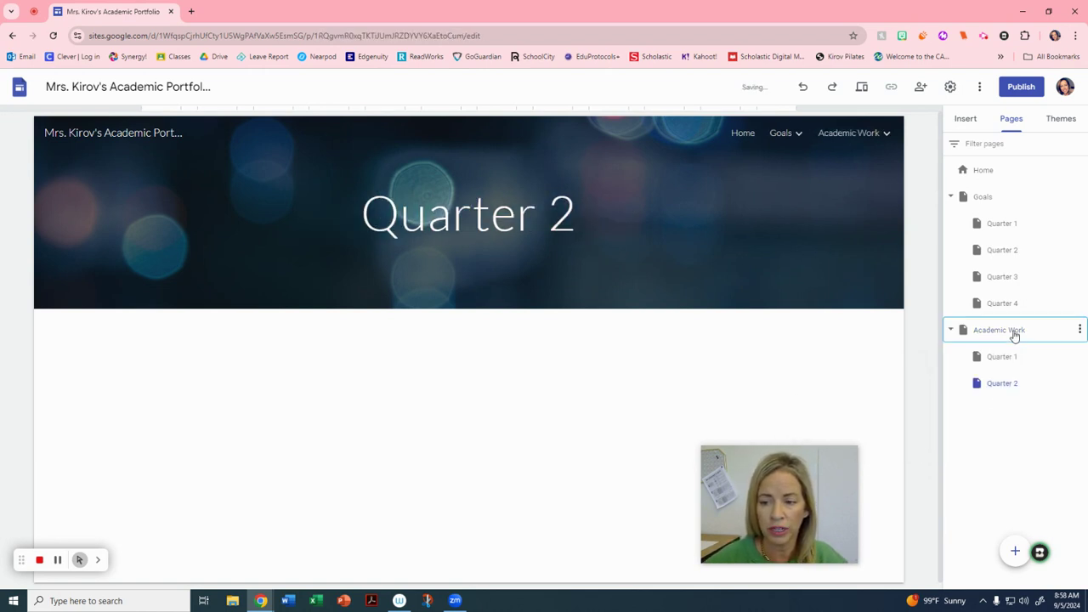
click(1079, 329)
click(1011, 416)
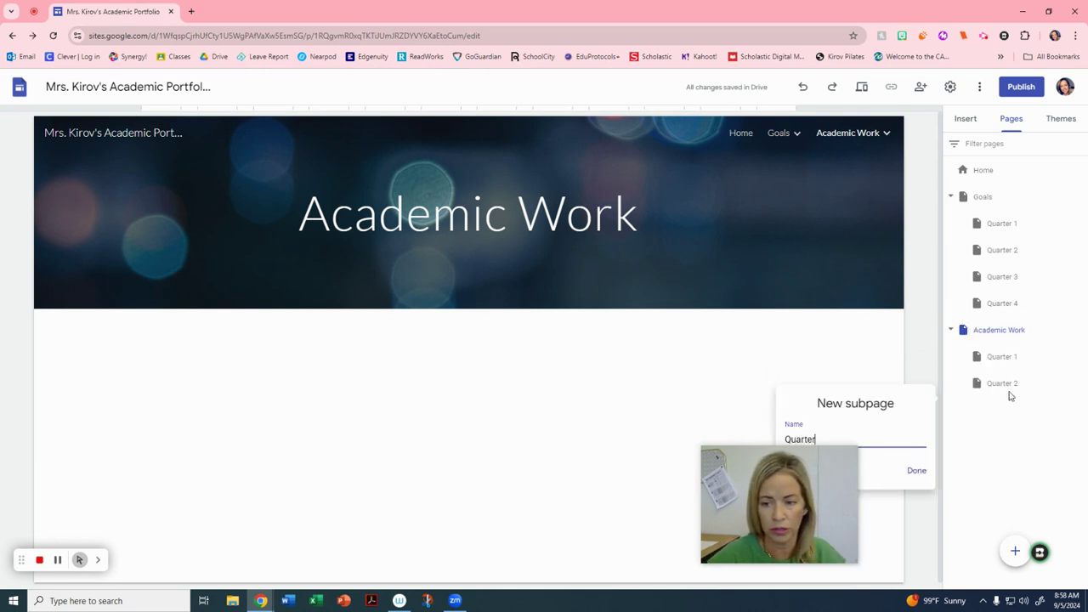
click(930, 470)
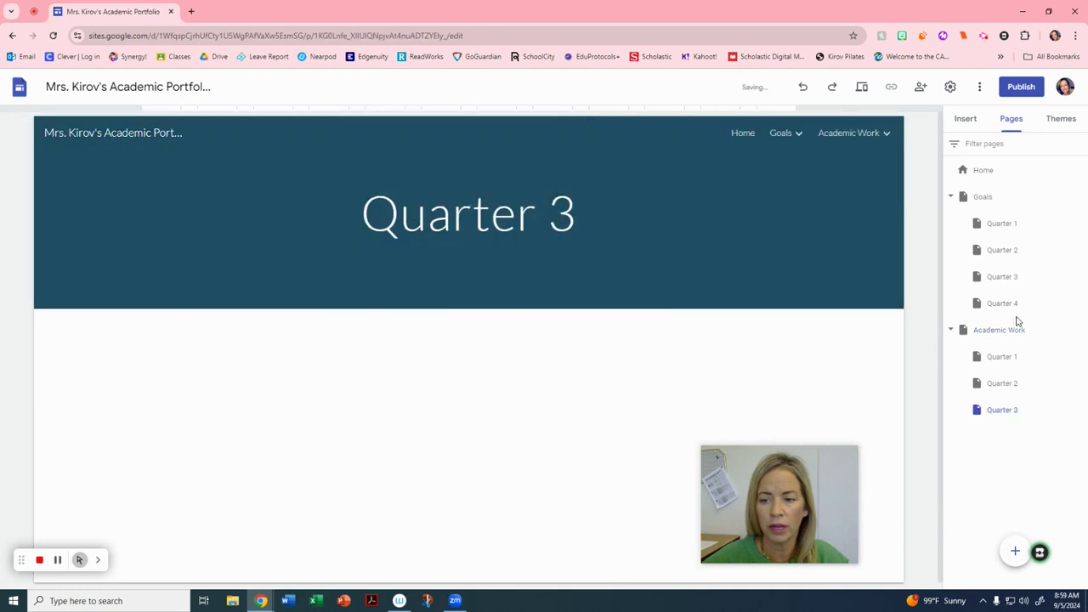
Add a subpage named "Quarter 4" under the Academic Work page
click(1053, 330)
click(1079, 329)
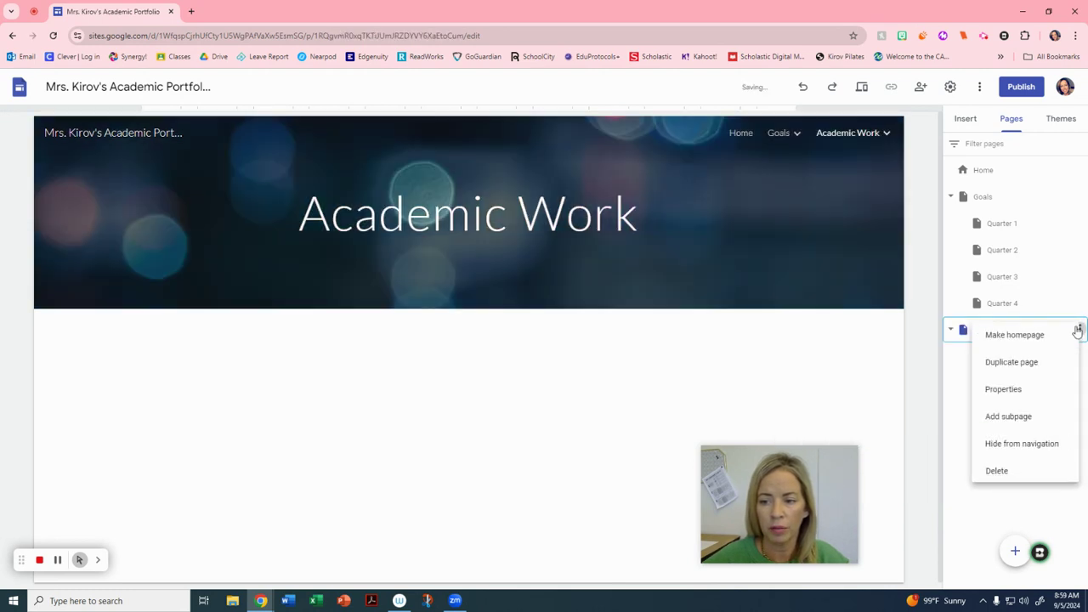
click(1021, 416)
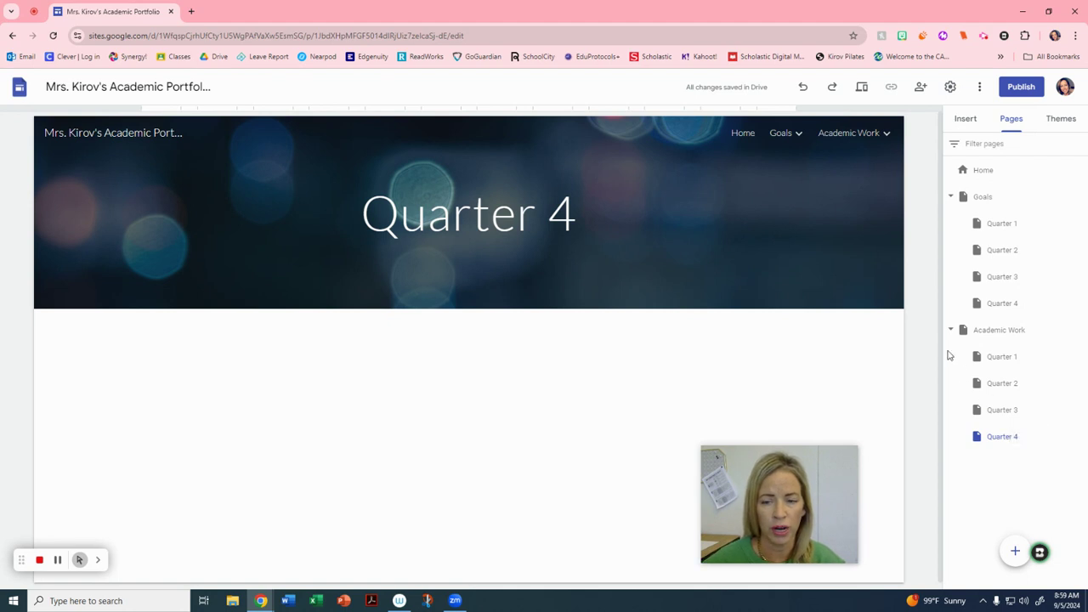
Review the home page's content and check the site navigation by visiting the Quarter 1 page under Goals
click(741, 133)
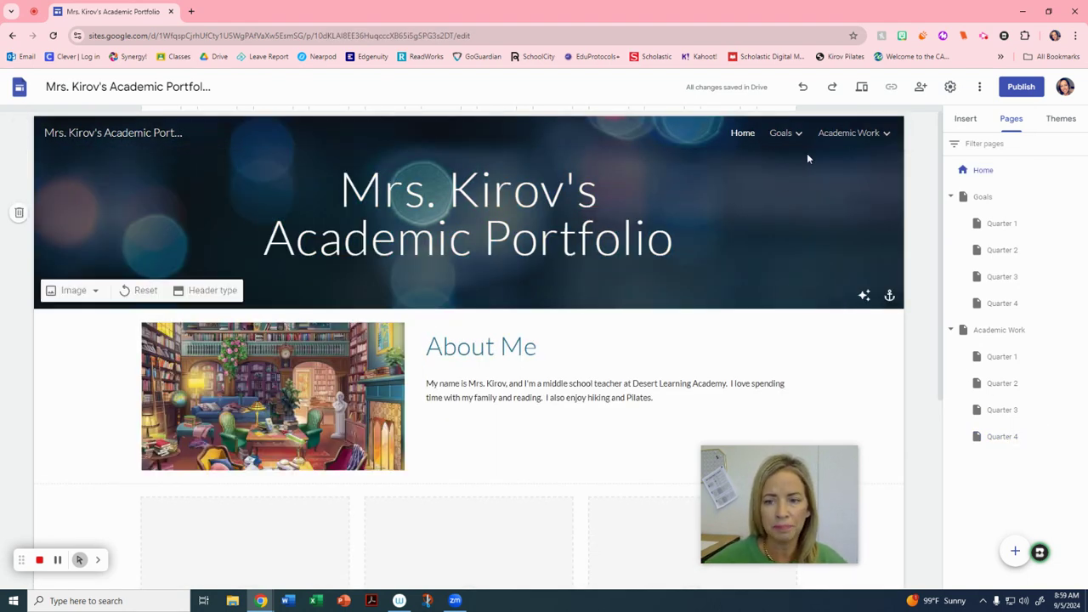
mouse_move(800, 137)
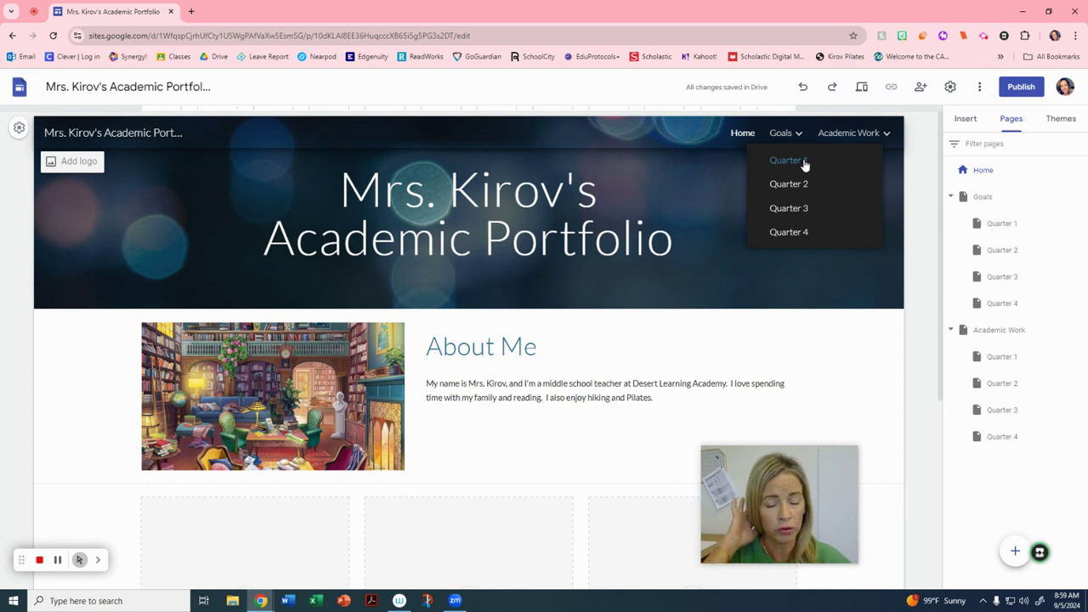
click(785, 161)
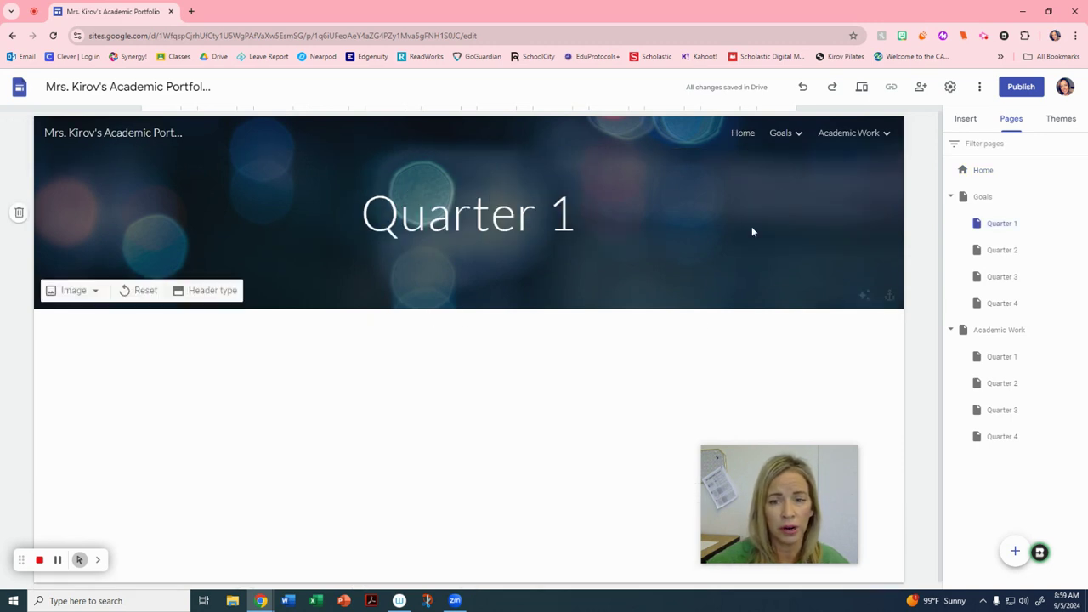
click(743, 133)
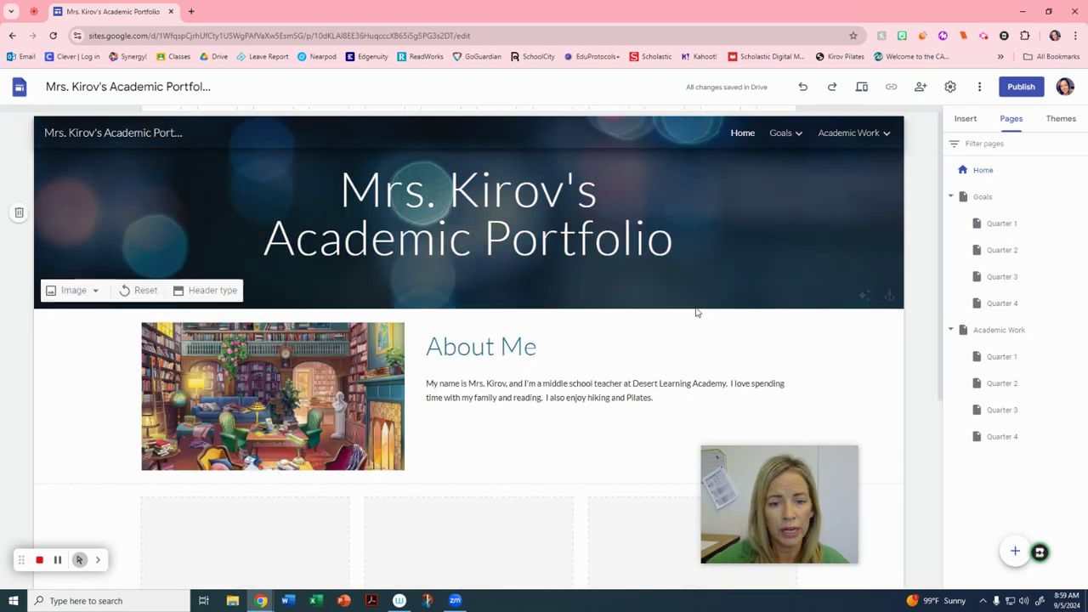
scroll(402, 353, down, 4)
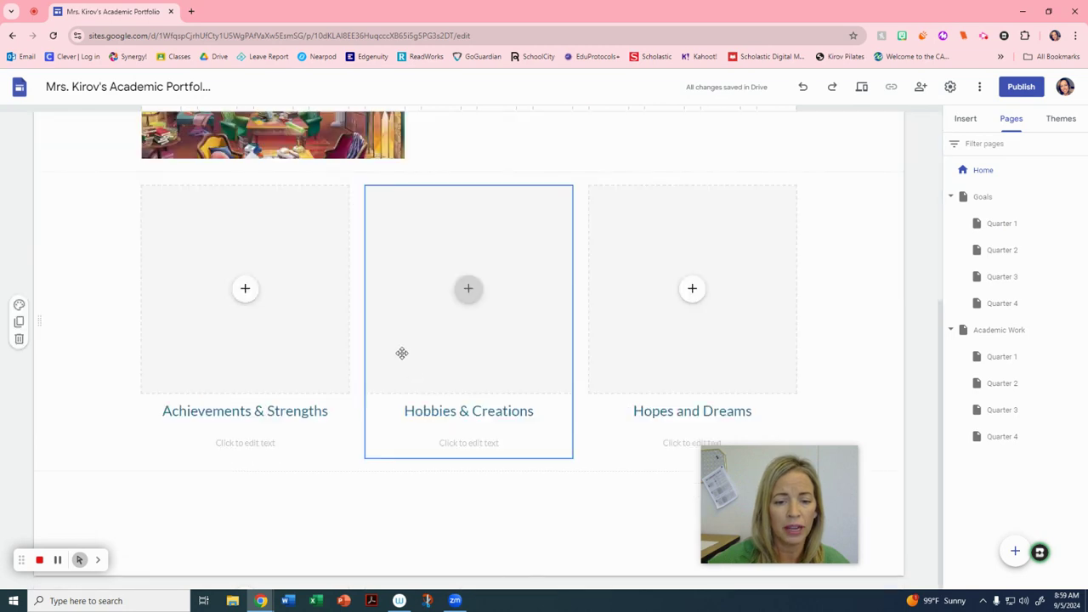
scroll(442, 344, up, 3)
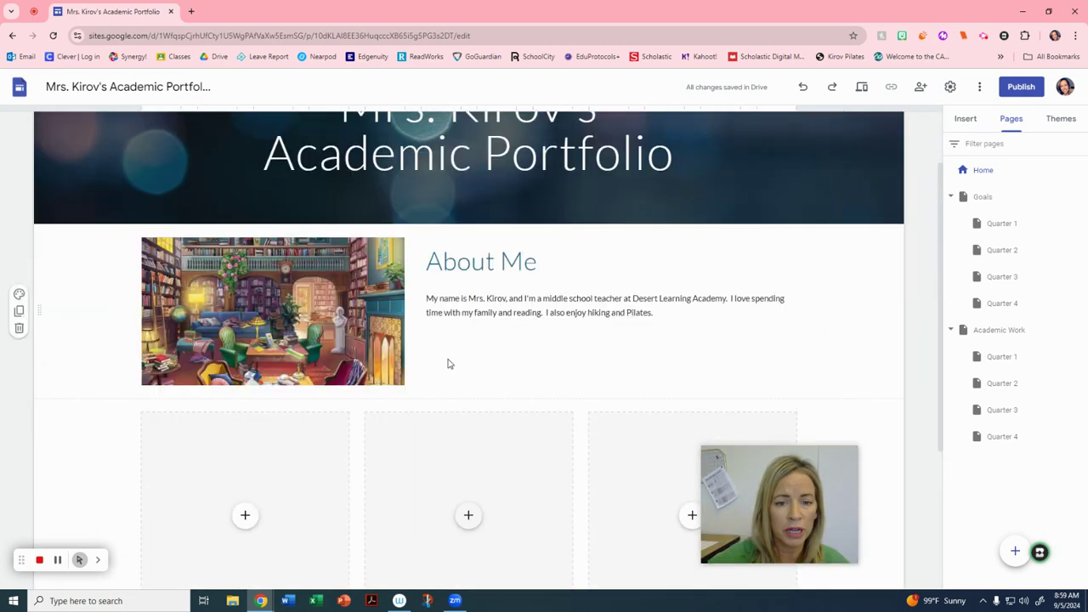
scroll(448, 363, up, 1)
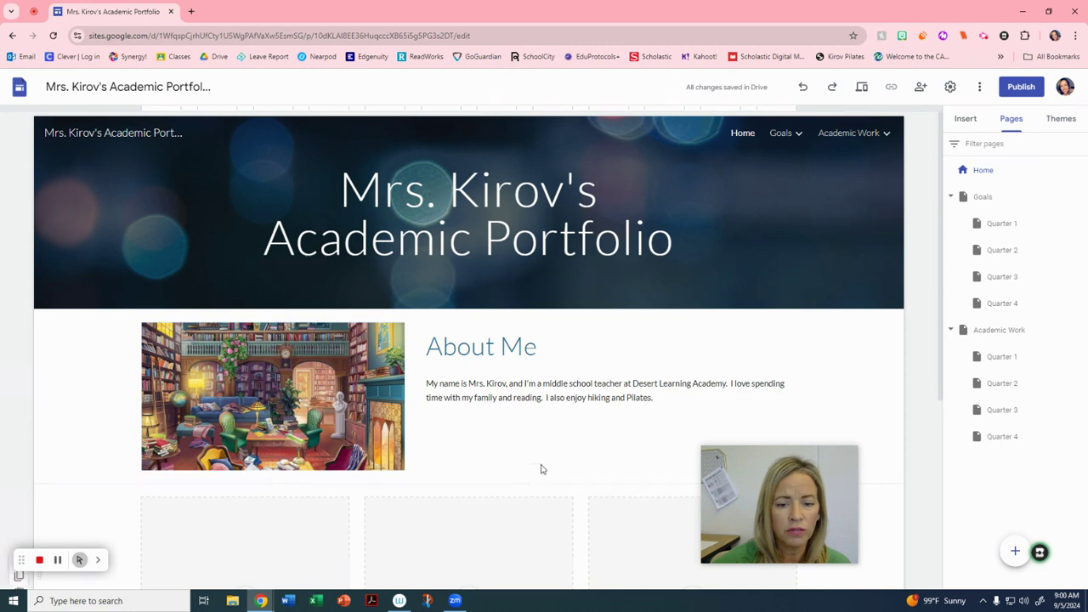
Try section color Style 2 on the home page's About Me section, settling on Style 3
scroll(536, 465, down, 1)
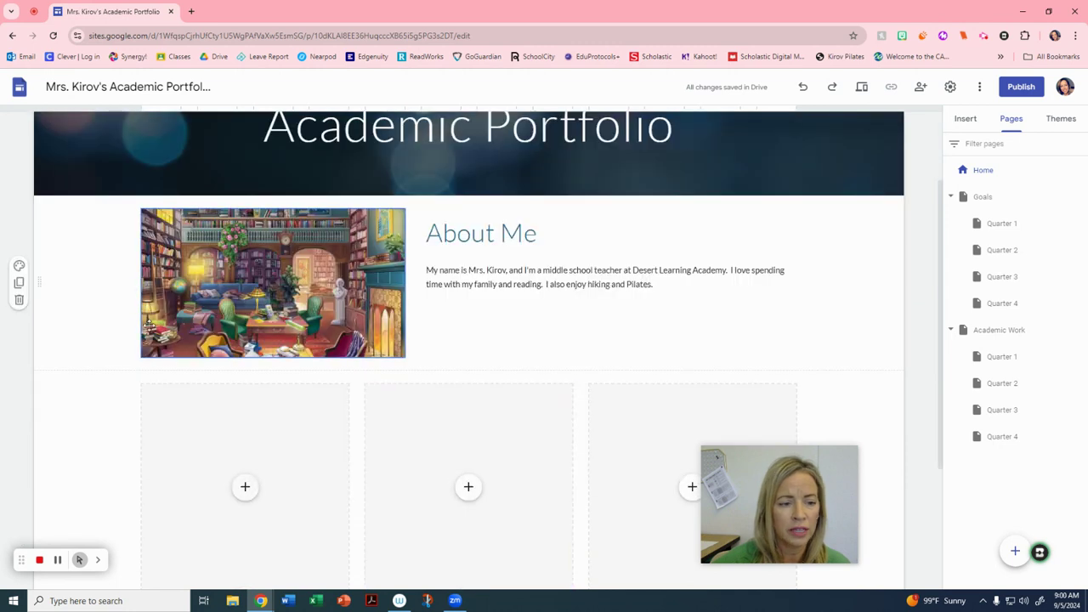
click(19, 268)
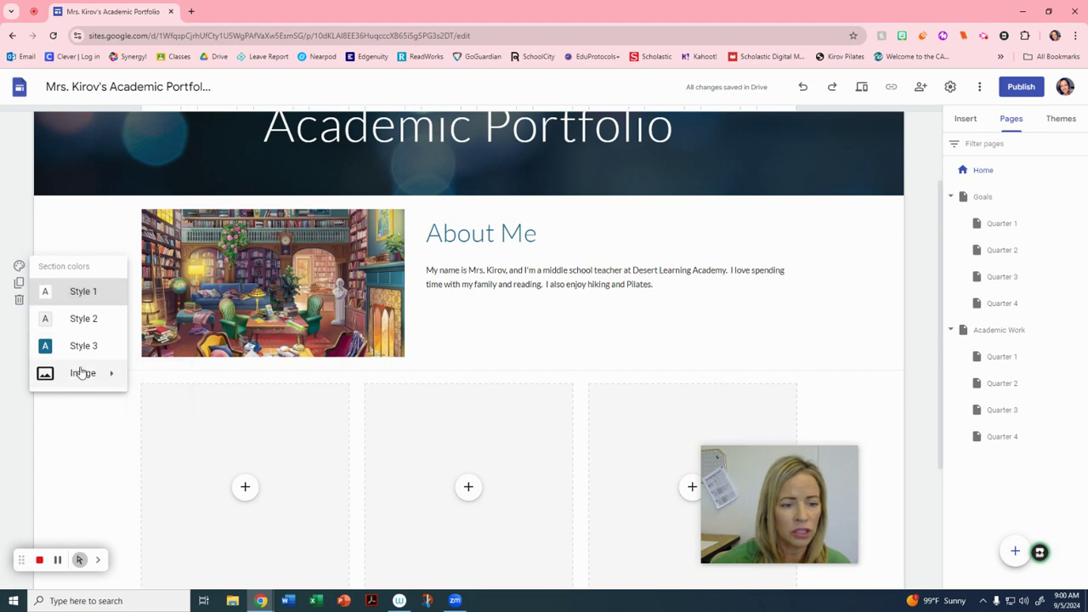
click(82, 320)
click(19, 267)
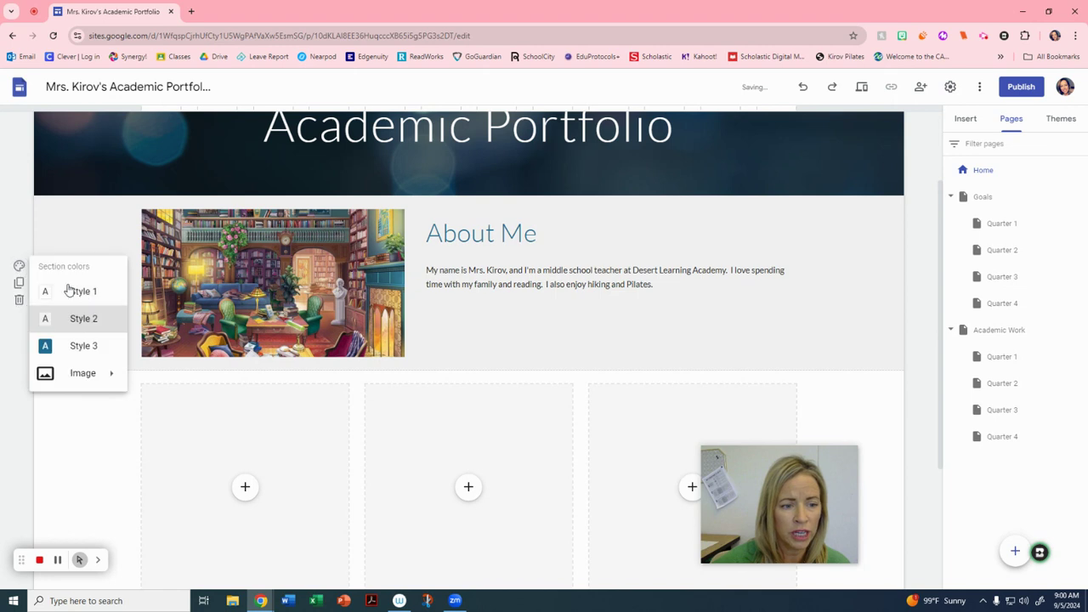
click(93, 346)
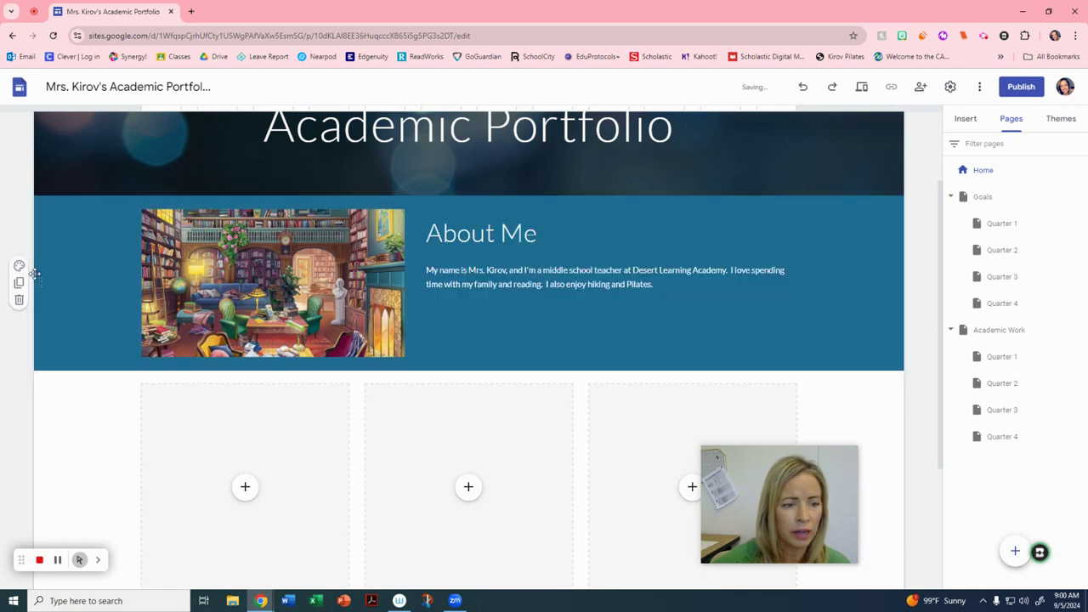
Apply the Vision theme to the site with its green color, comparing it against purple on the home page
click(1060, 121)
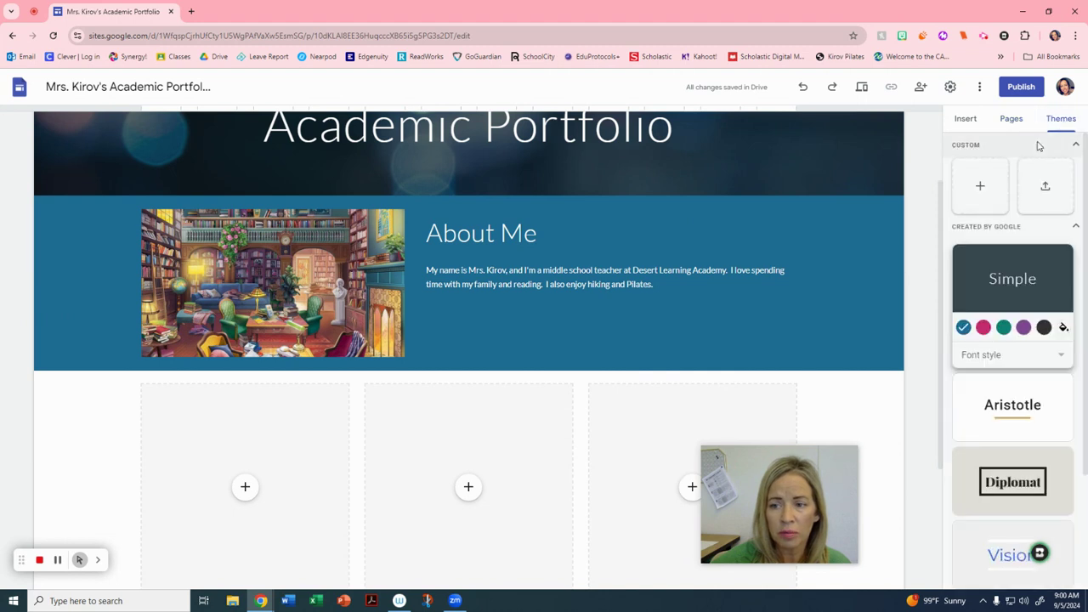
scroll(1026, 383, down, 2)
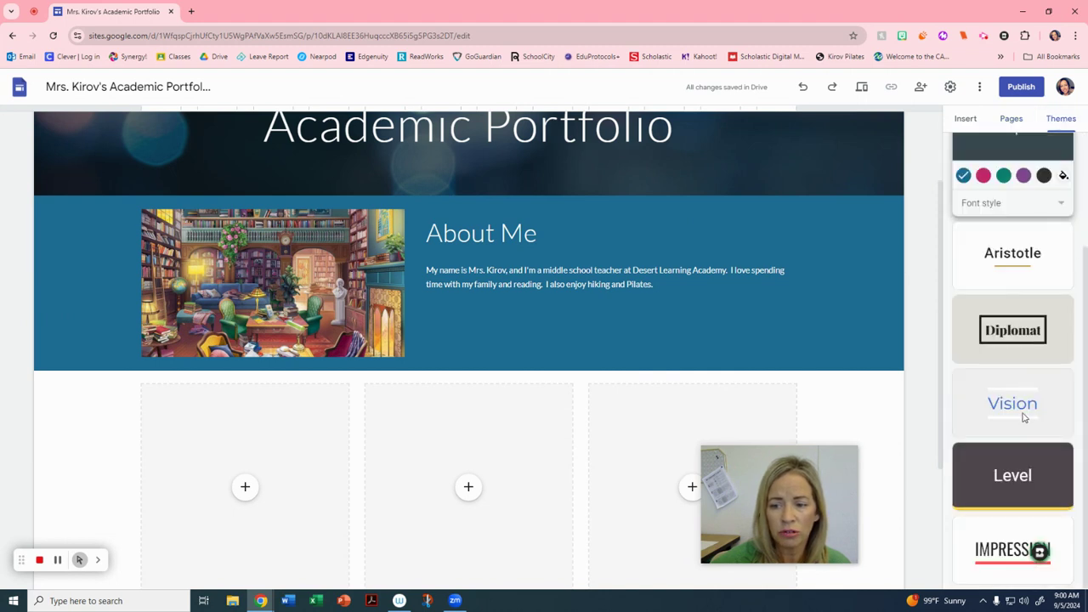
click(1024, 416)
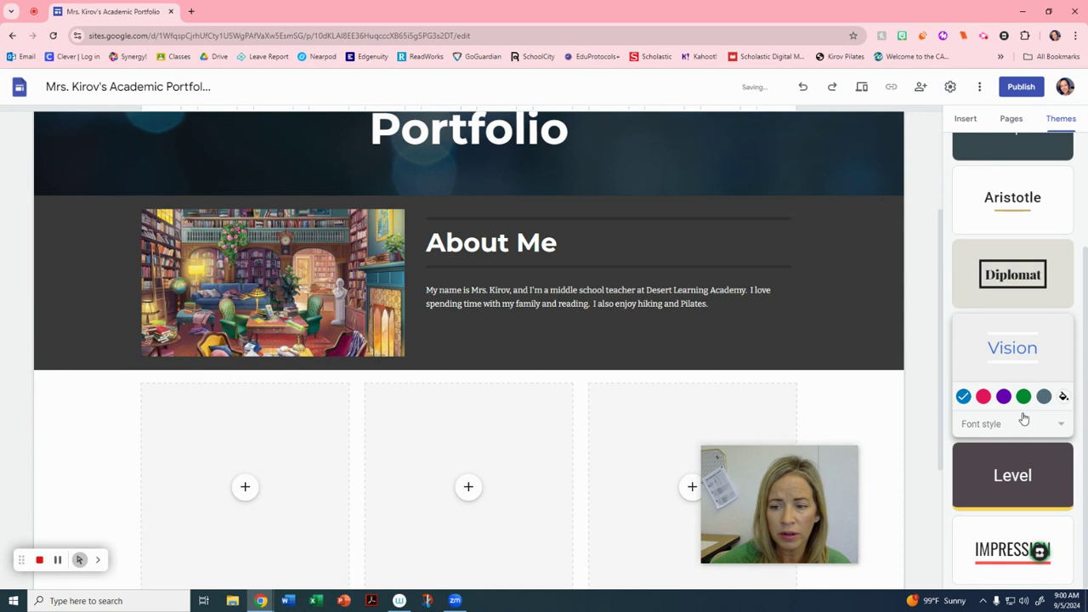
click(1024, 397)
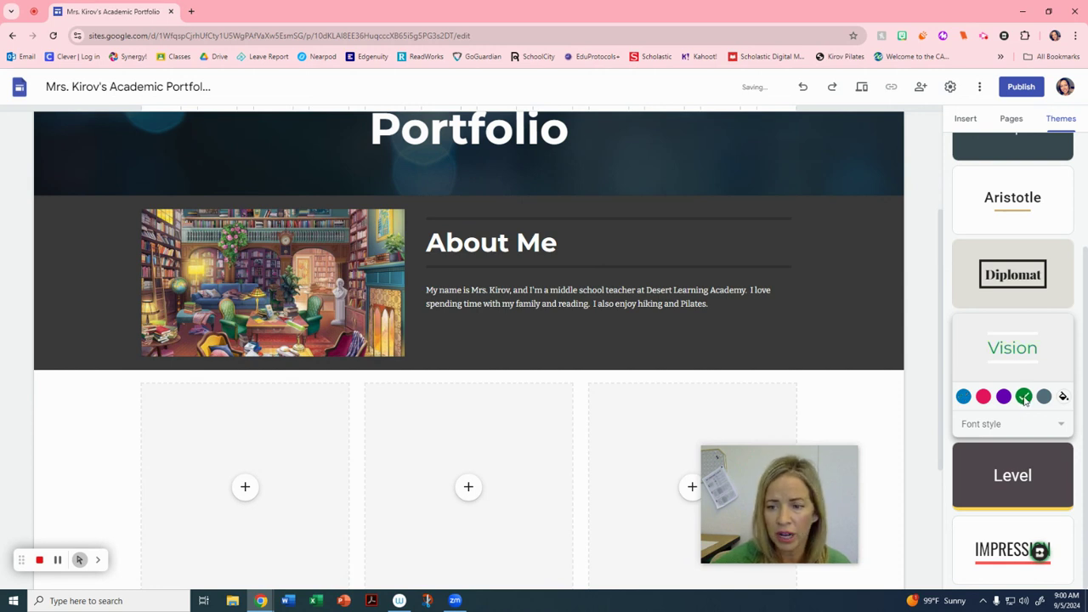
click(1002, 396)
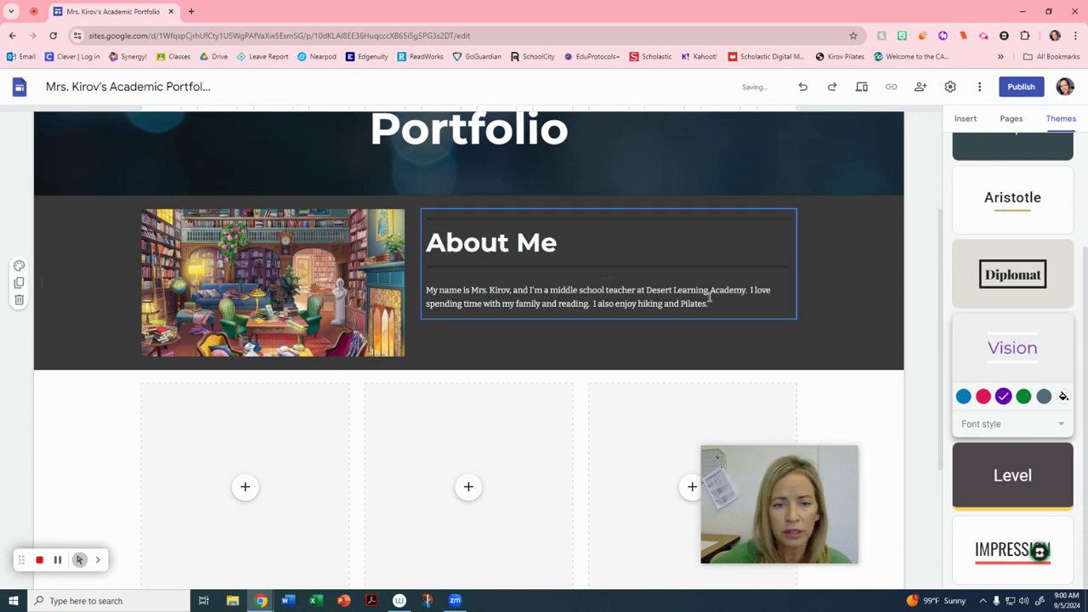
scroll(709, 300, up, 3)
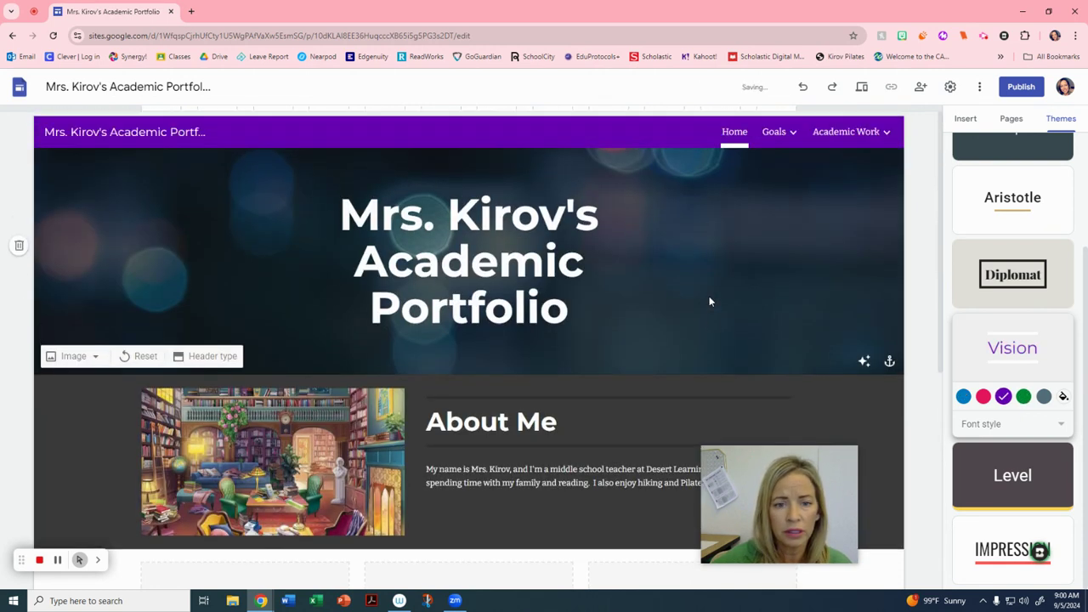
click(1023, 397)
scroll(593, 348, down, 3)
scroll(592, 348, up, 3)
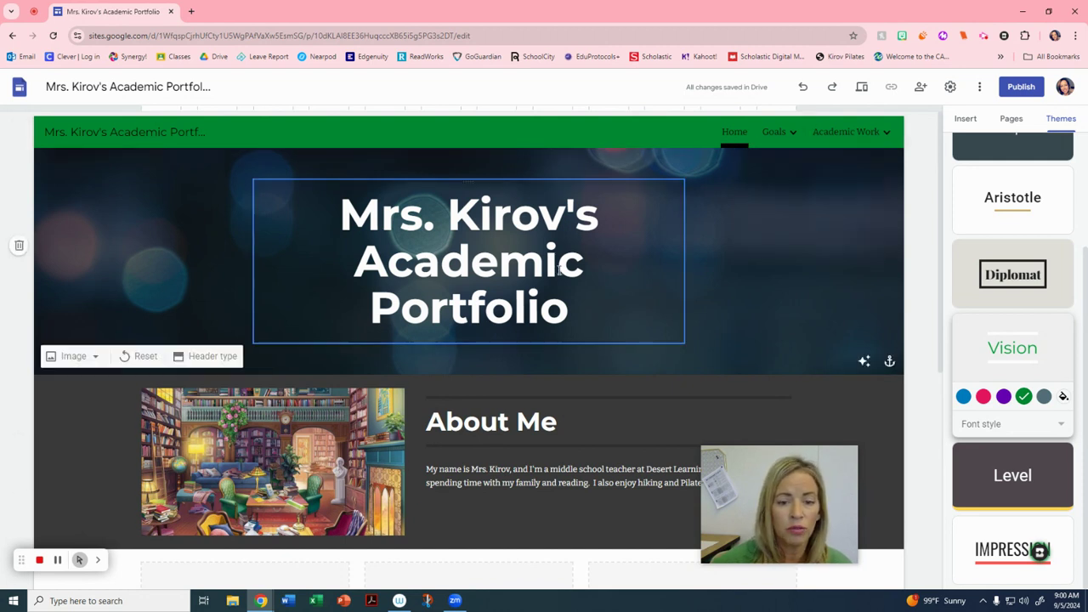
scroll(559, 270, down, 5)
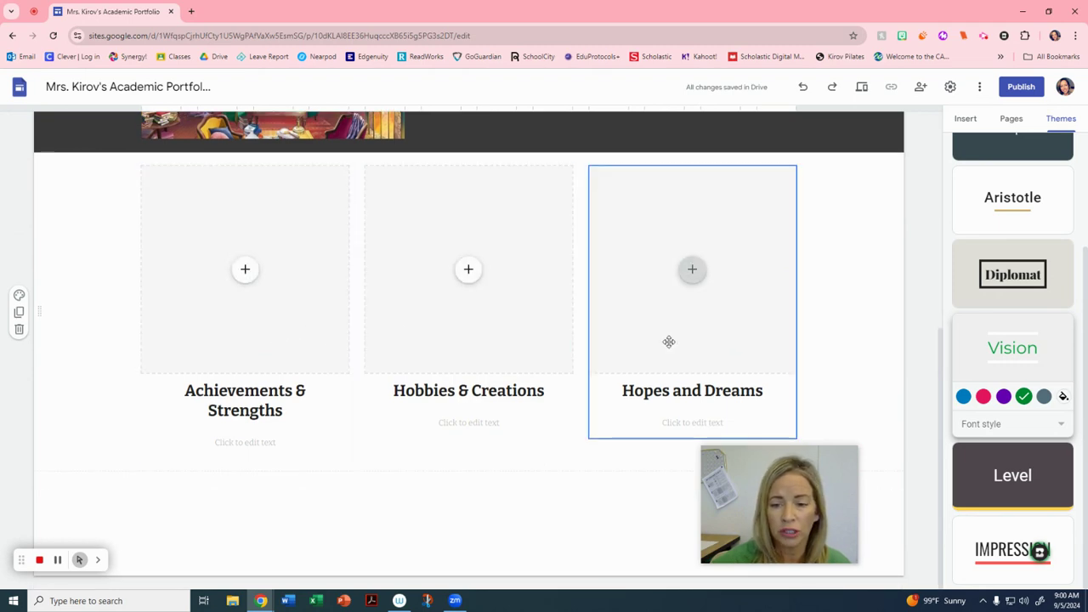
scroll(671, 327, up, 5)
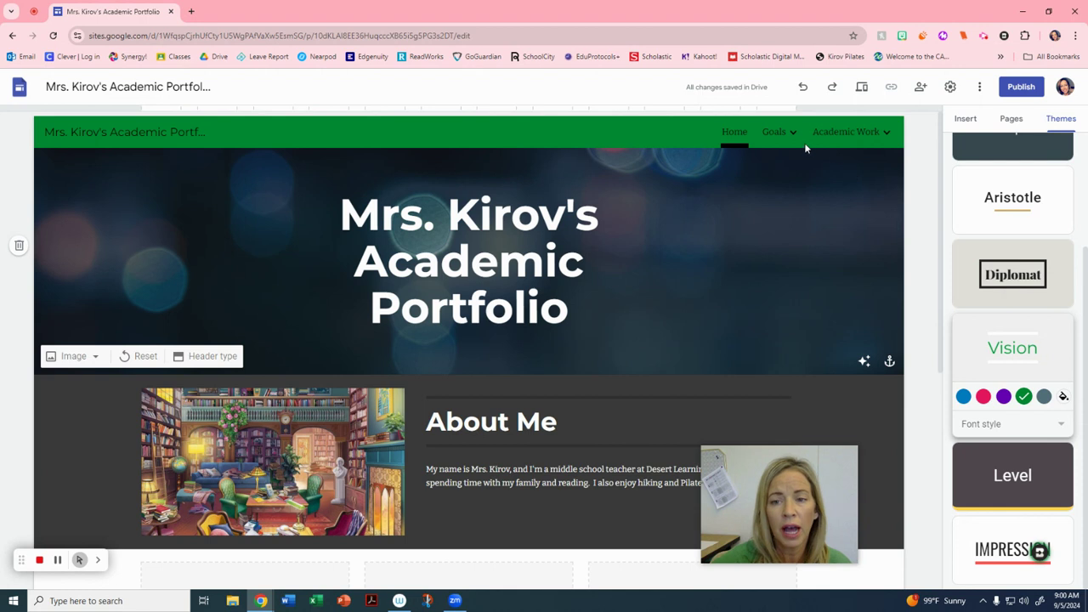
Insert a content block with one image beside a title and text on the Quarter 1 page under Goals
mouse_move(796, 150)
click(799, 170)
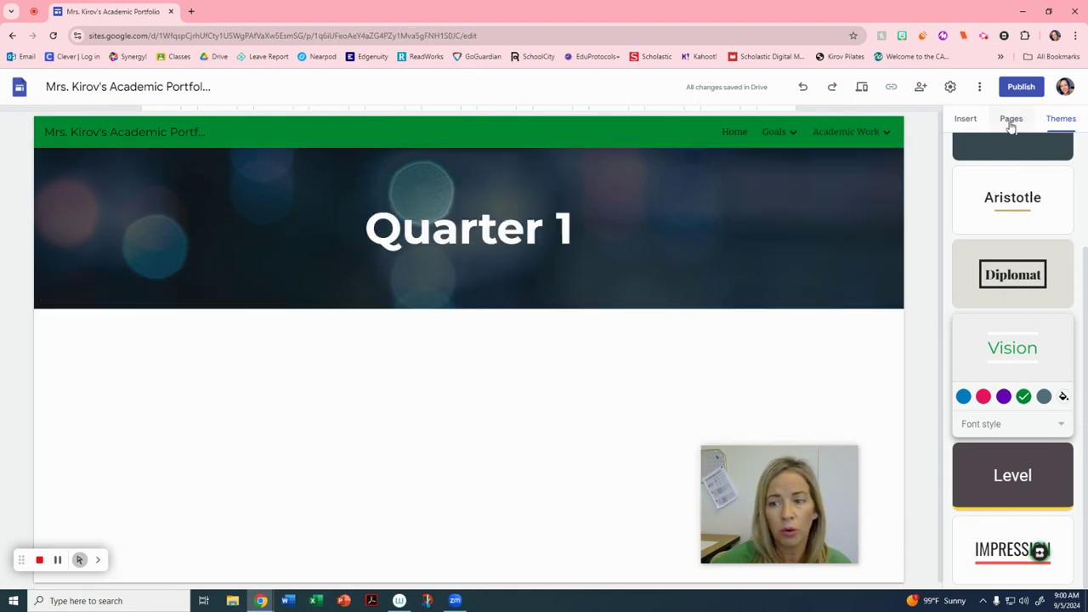
click(963, 120)
click(974, 288)
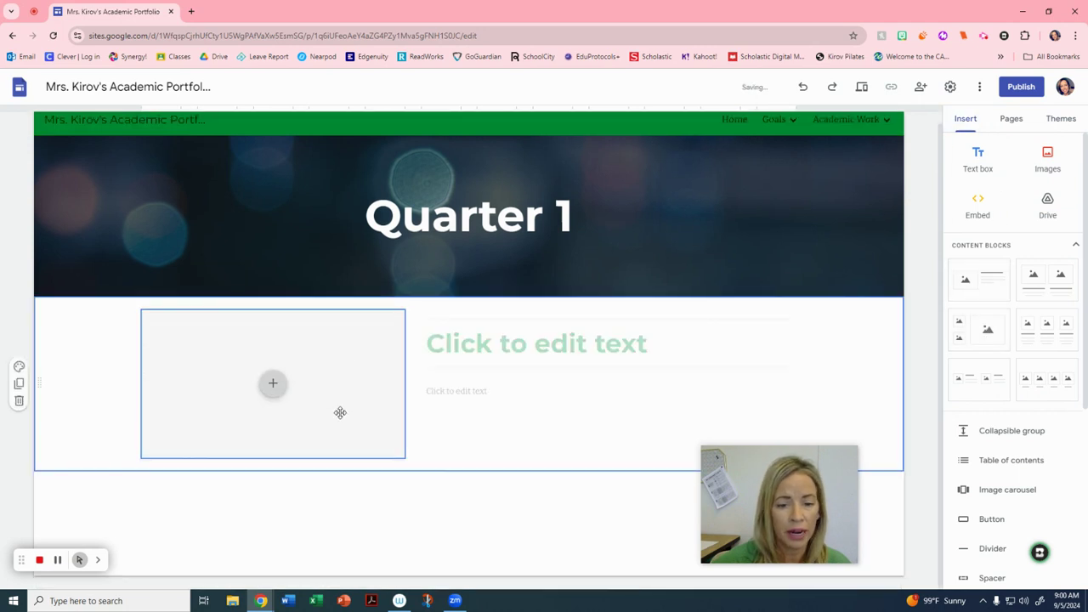
Title the new block on the Goals Quarter 1 page "My Goal this Quarter" and select its body text field
click(502, 339)
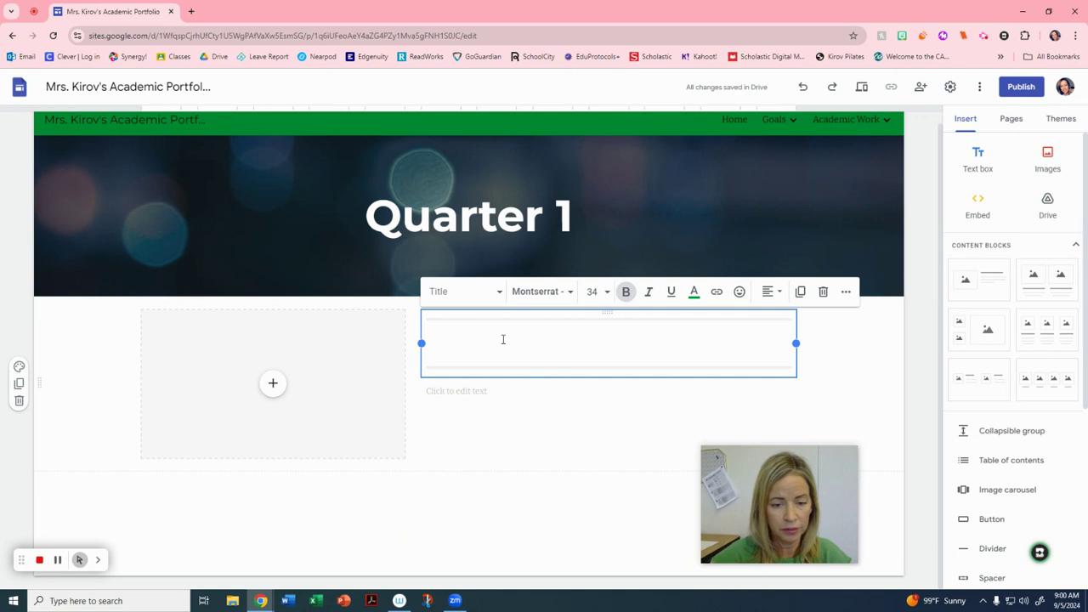
text(Quarter)
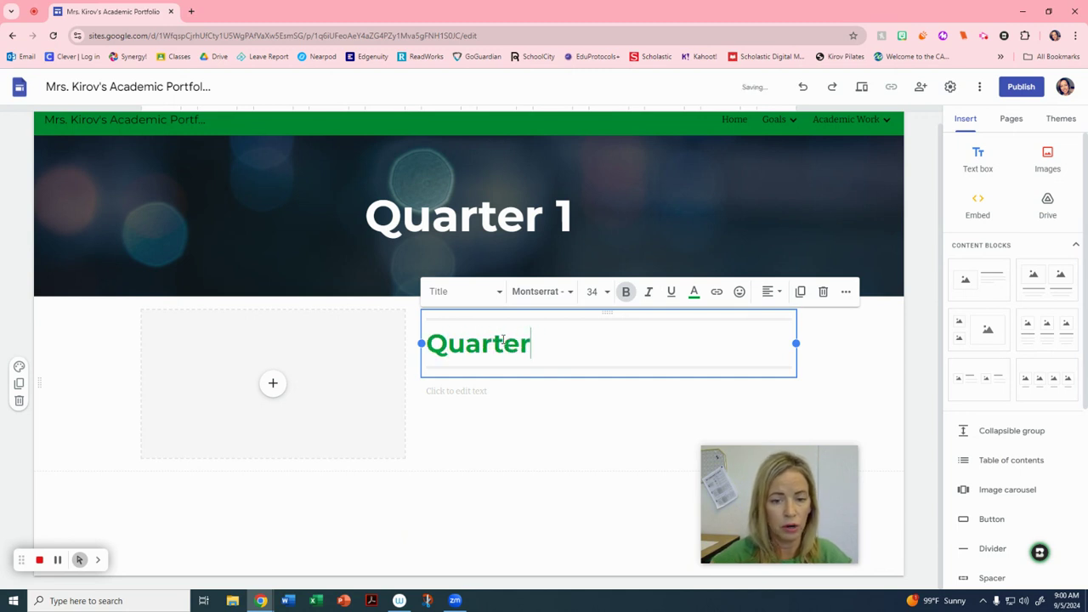
key(BackSpace)
key(BackSpace)
key(BackSpace)
key(BackSpace)
key(BackSpace)
key(BackSpace)
key(BackSpace)
key(BackSpace)
text(My Go)
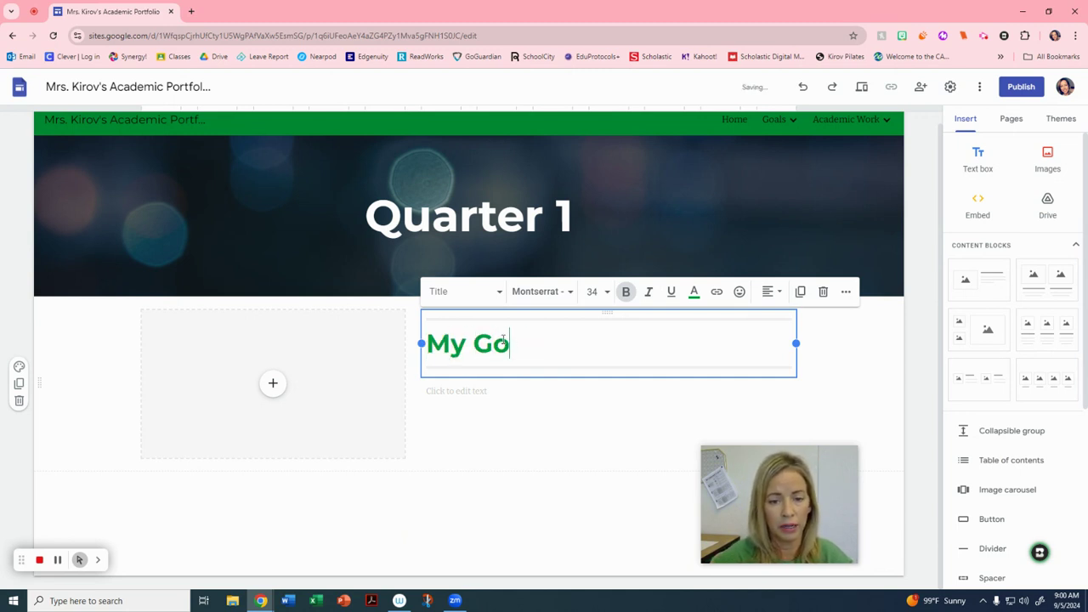
text(al this Quarter)
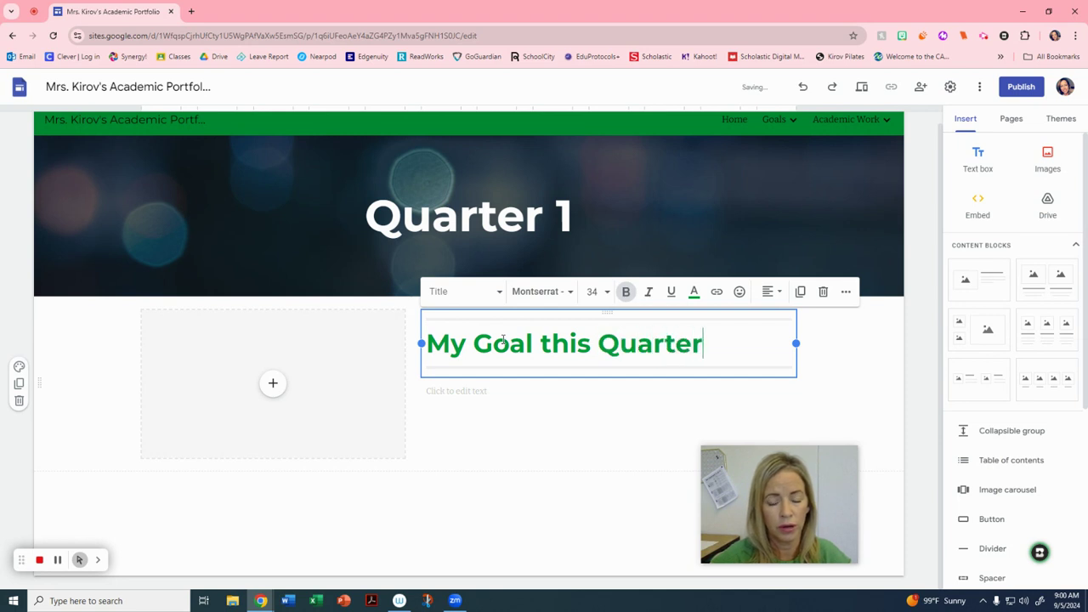
click(493, 395)
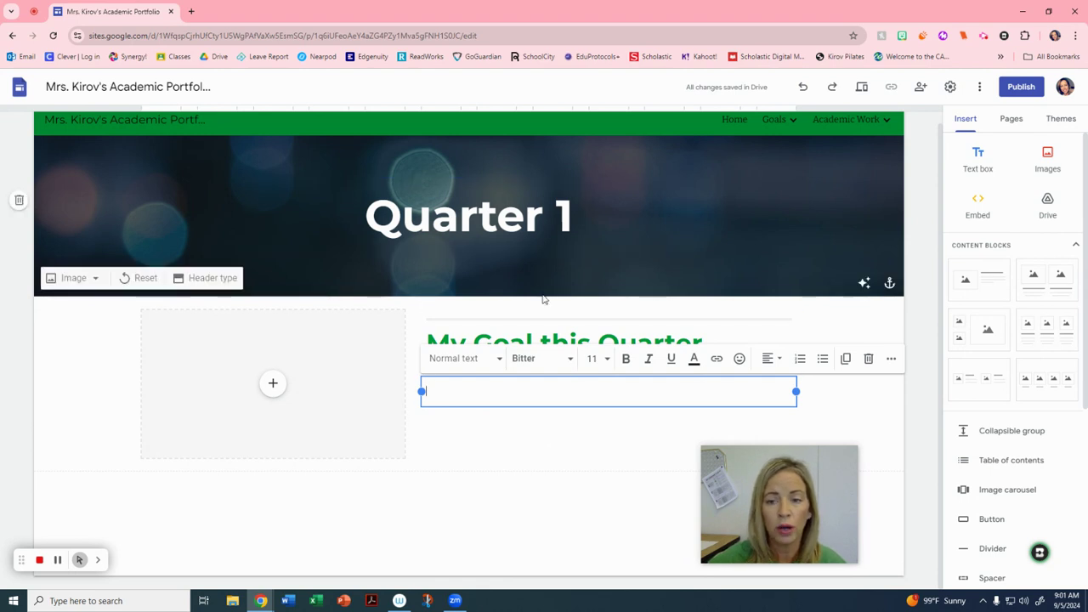
Insert a content block with one image beside a title and text on the Quarter 1 page under Academic Work
mouse_move(848, 118)
click(821, 156)
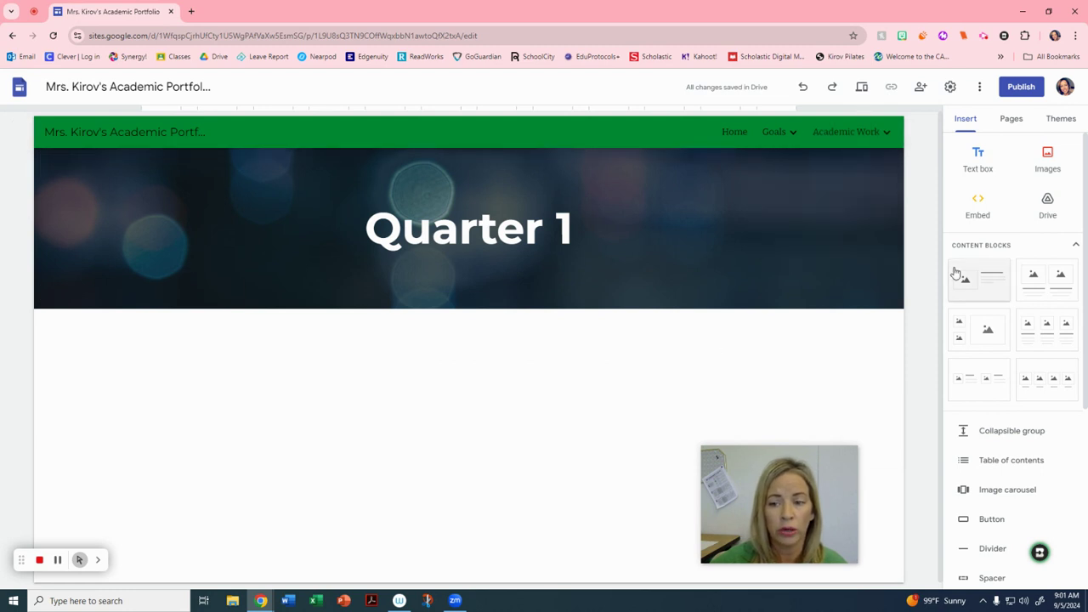
click(983, 275)
Title the new block on the Academic Work Quarter 1 page "Jungle Tiger Essay"
click(505, 343)
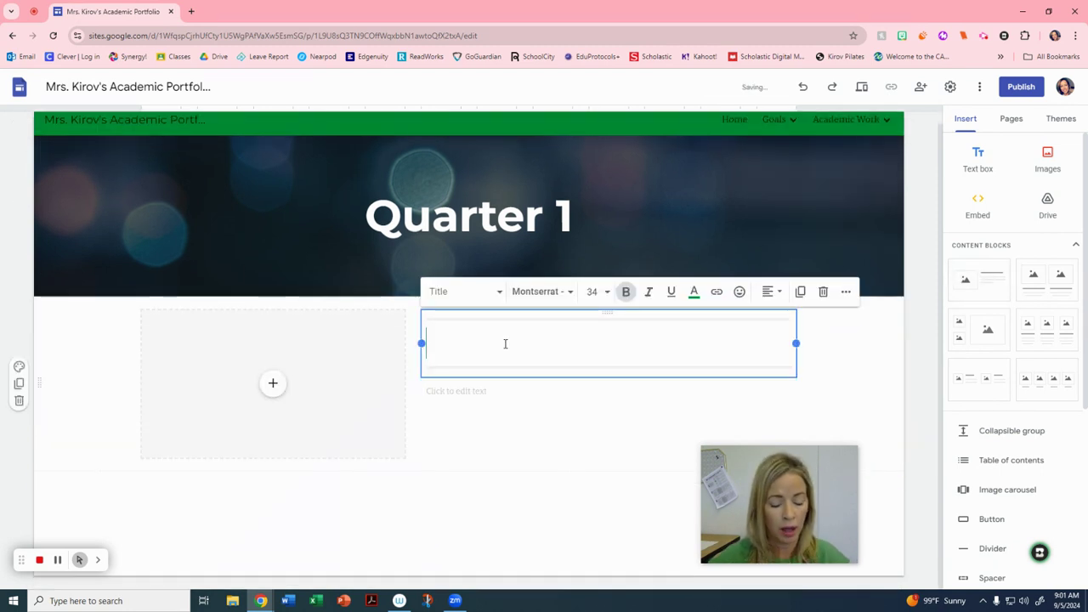
text(Jungle Tiger Essay)
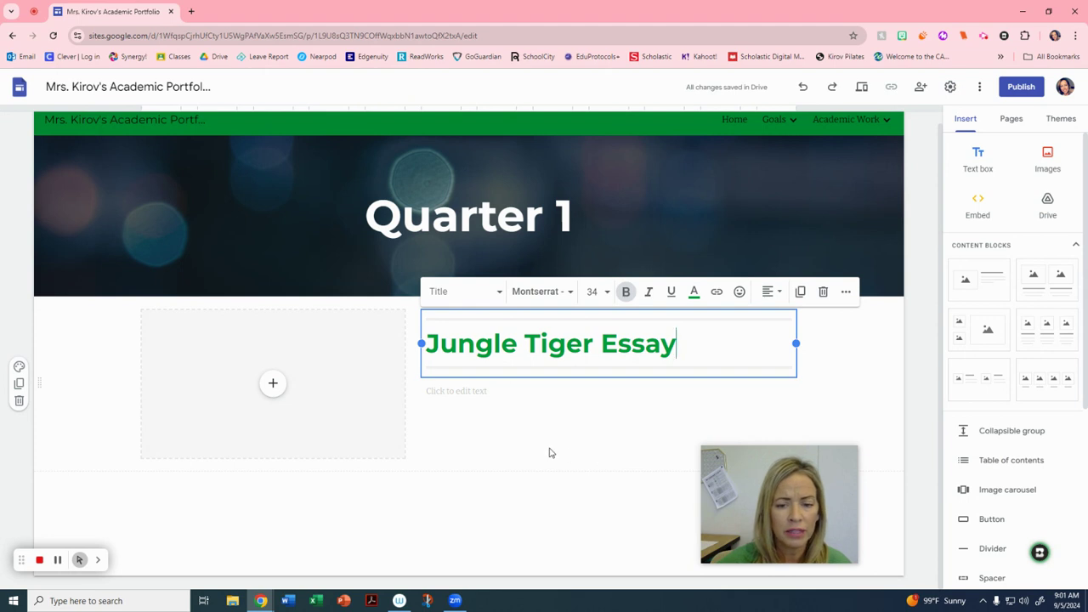
scroll(549, 453, up, 1)
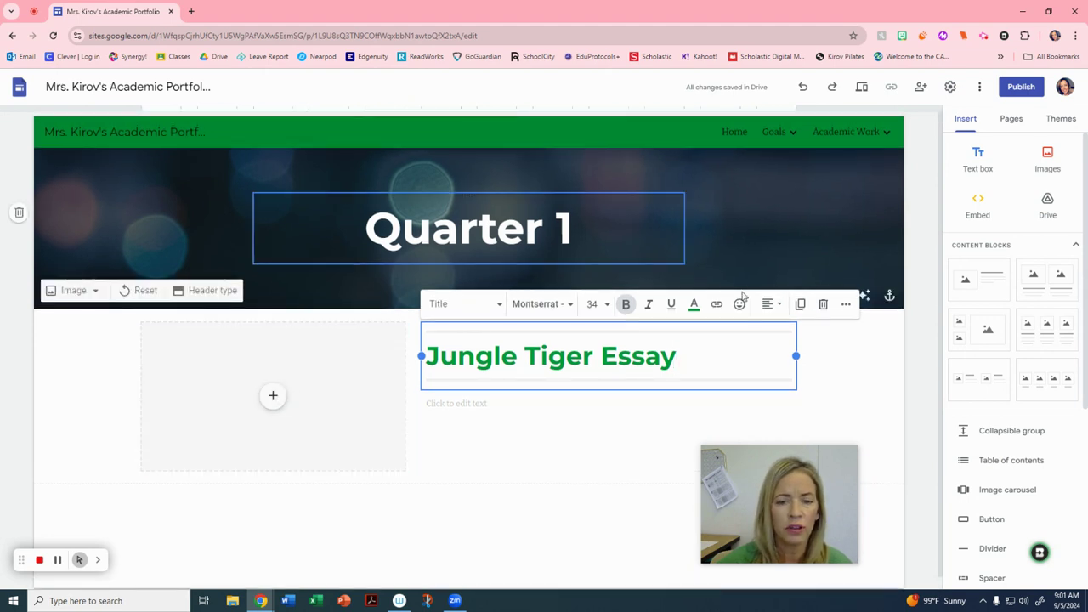